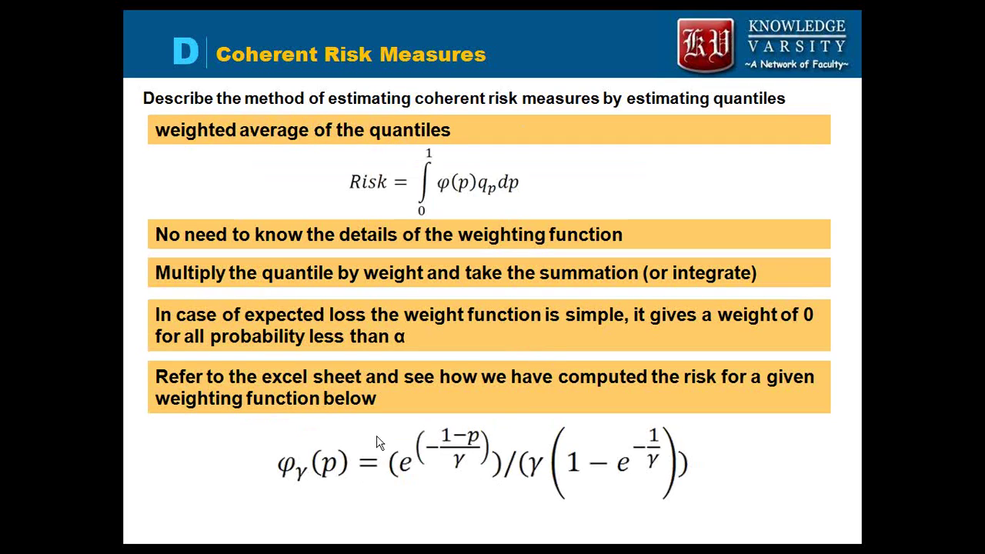
# - Switch to the Dowd.xlsx workbook in Excel, maximize its window and open the coherent risk measure sheet
pyautogui.hotkey('alt', 'Tab')
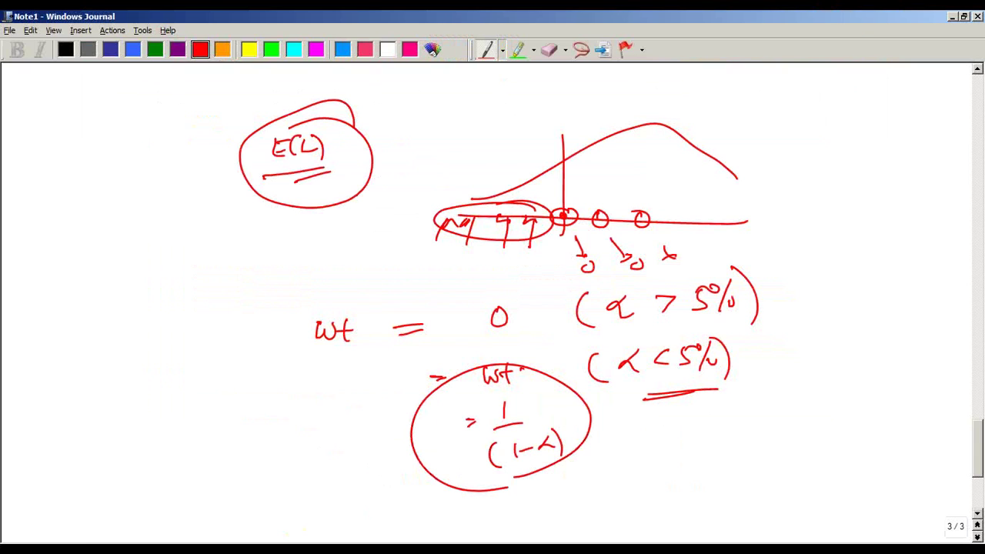
pyautogui.click(154, 528)
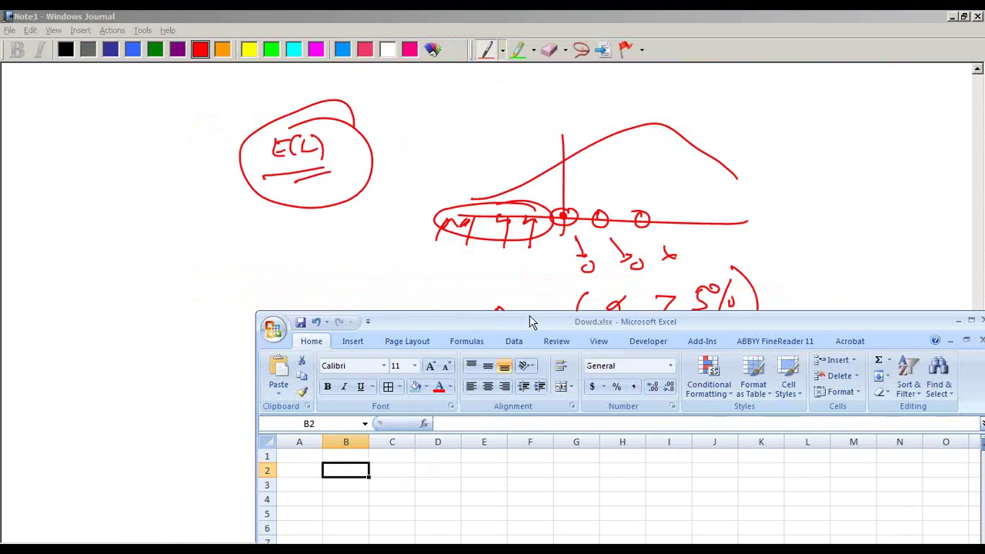
pyautogui.doubleClick(534, 322)
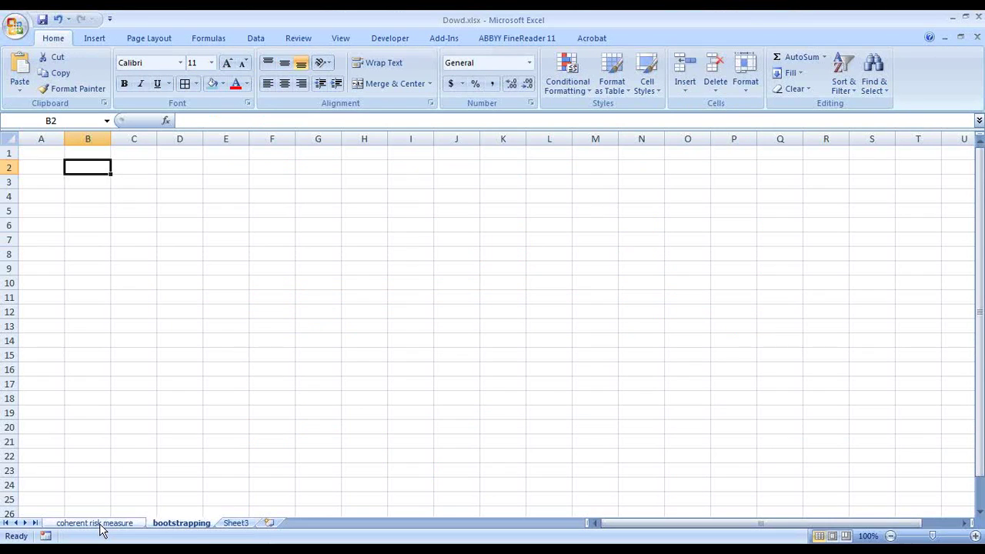
pyautogui.click(98, 524)
pyautogui.scroll(4, 504, 307)
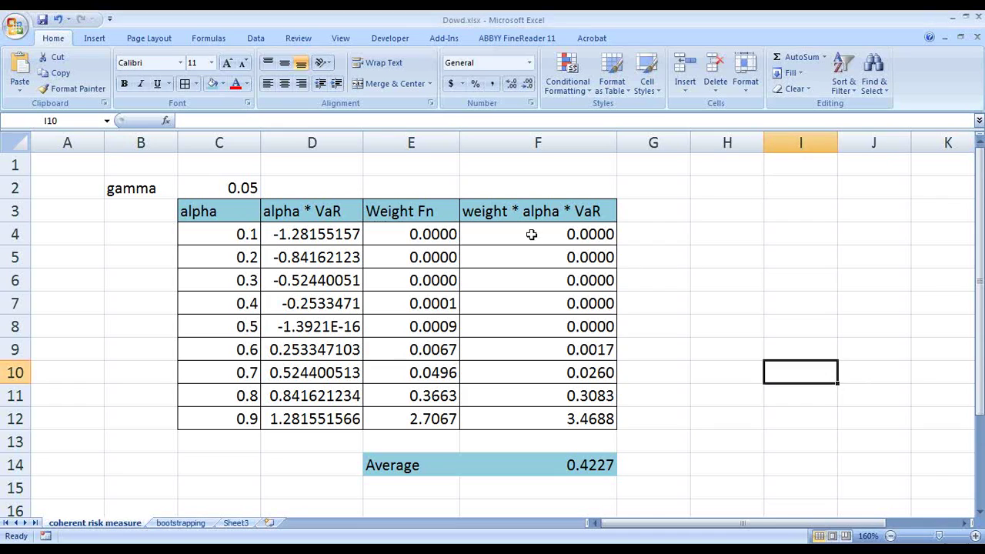
# - Examine the gamma and alpha inputs and the Weight Fn formula in E4, comparing the formula with the weighting function on the slide
pyautogui.moveTo(132, 187); pyautogui.dragTo(245, 191)
pyautogui.click(342, 181)
pyautogui.click(161, 178)
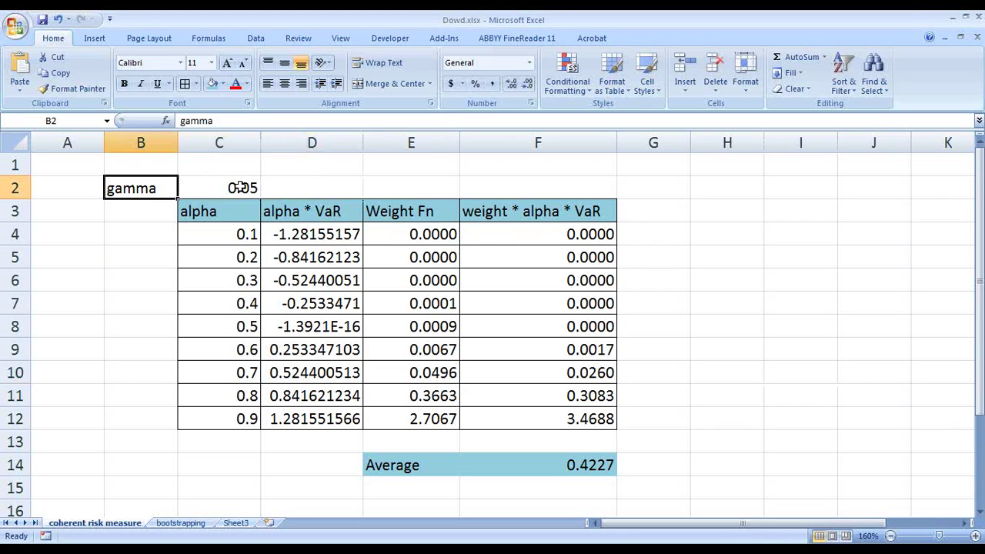
pyautogui.click(238, 187)
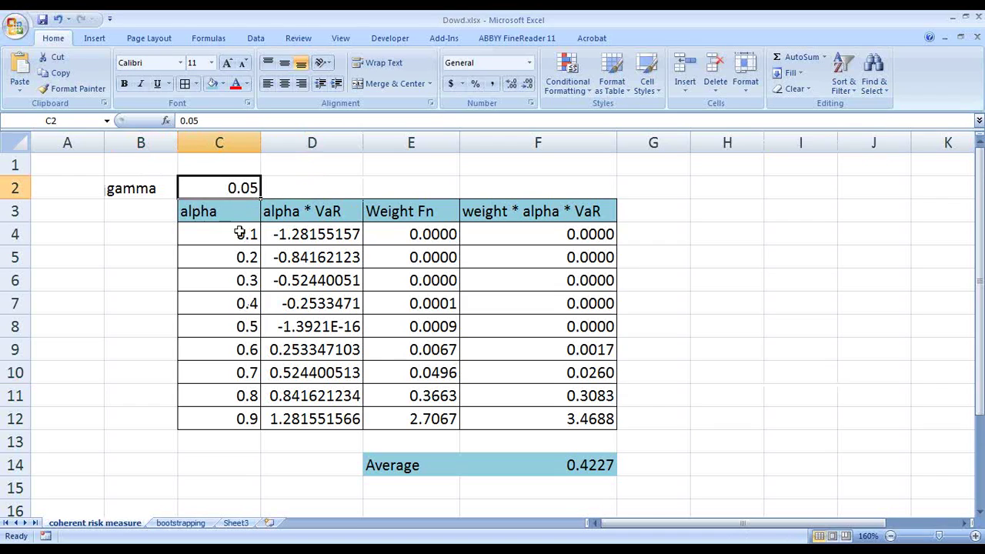
pyautogui.click(414, 234)
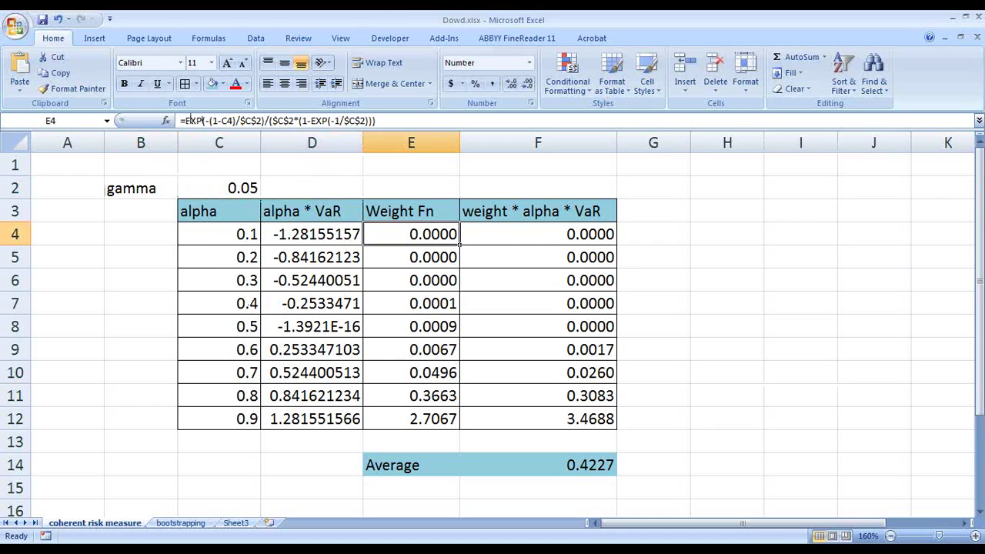
pyautogui.hotkey('alt', 'Tab')
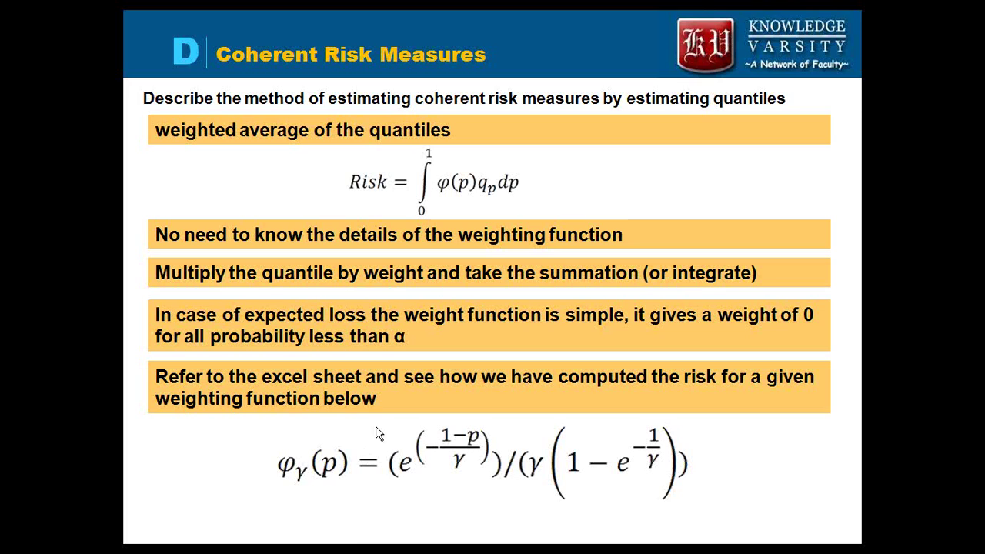
pyautogui.hotkey('alt', 'Tab')
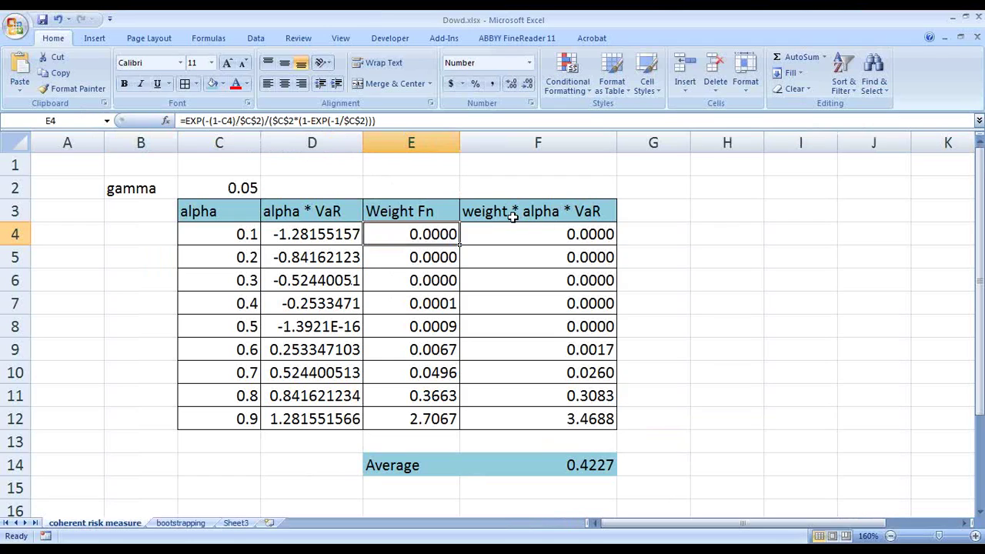
pyautogui.click(215, 218)
pyautogui.click(217, 226)
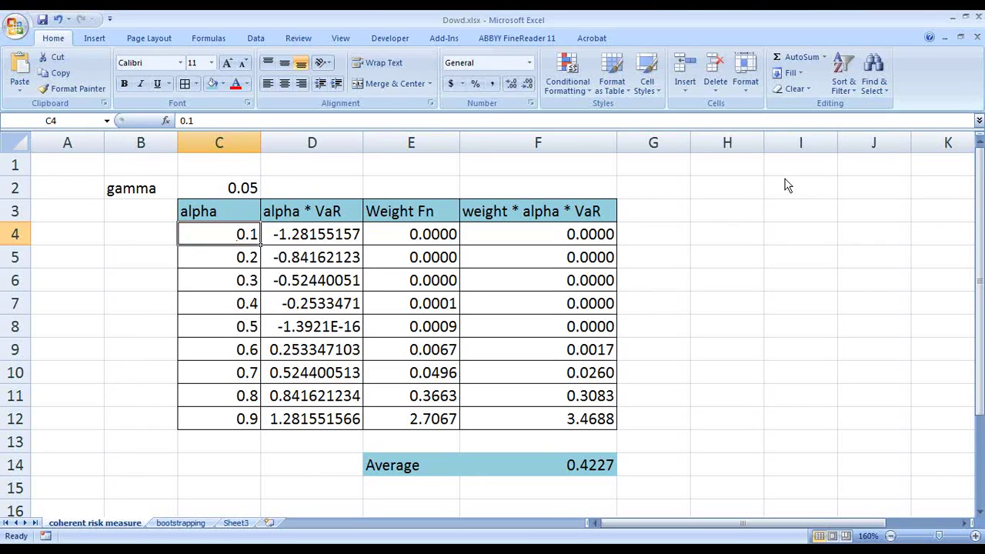
# - Sketch a bell curve over a baseline beside the table, with its ends marked 0.1 and 0.9
pyautogui.hotkey('ctrl', '2')
pyautogui.moveTo(632, 285)
pyautogui.mouseDown()
pyautogui.moveTo(751, 283)
pyautogui.moveTo(685, 220)
pyautogui.moveTo(753, 266)
pyautogui.mouseUp()
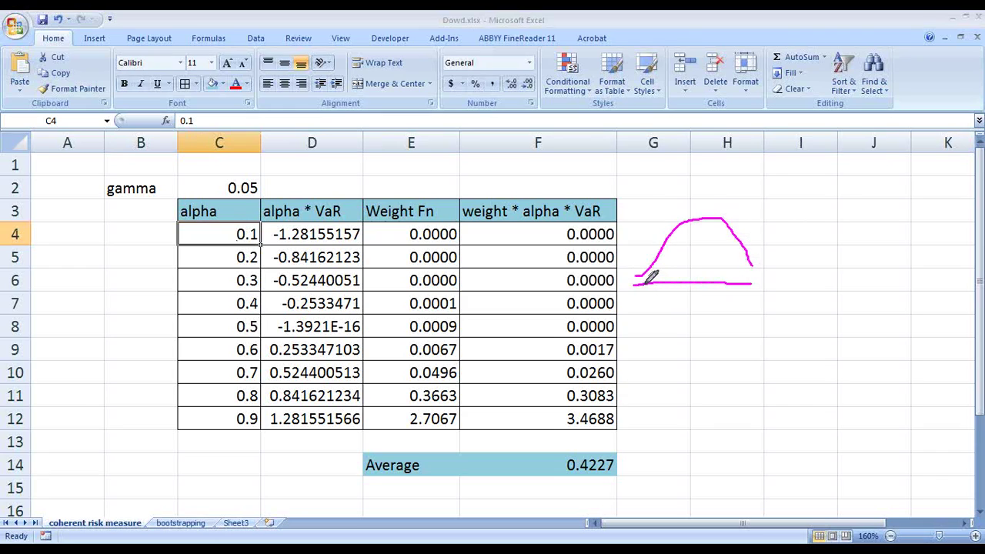
pyautogui.moveTo(640, 278)
pyautogui.mouseDown()
pyautogui.moveTo(639, 304)
pyautogui.moveTo(653, 305)
pyautogui.mouseUp()
pyautogui.moveTo(753, 280)
pyautogui.mouseDown()
pyautogui.moveTo(749, 302)
pyautogui.moveTo(762, 307)
pyautogui.mouseUp()
pyautogui.click(758, 298)
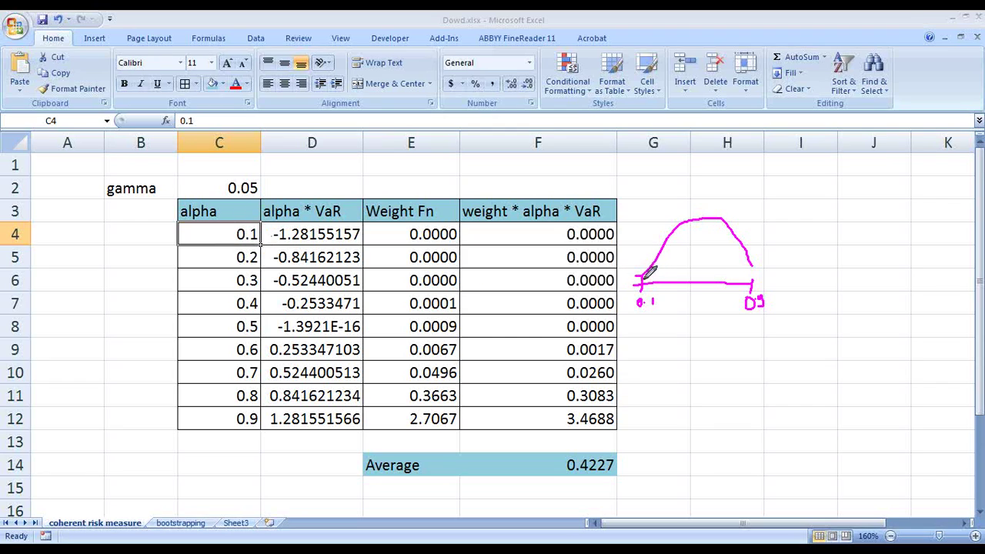
# - Examine the NORMSINV formula in D4 and widen column D to fit the full alpha * VaR values
pyautogui.click(346, 234)
pyautogui.click(189, 121)
pyautogui.click(190, 122)
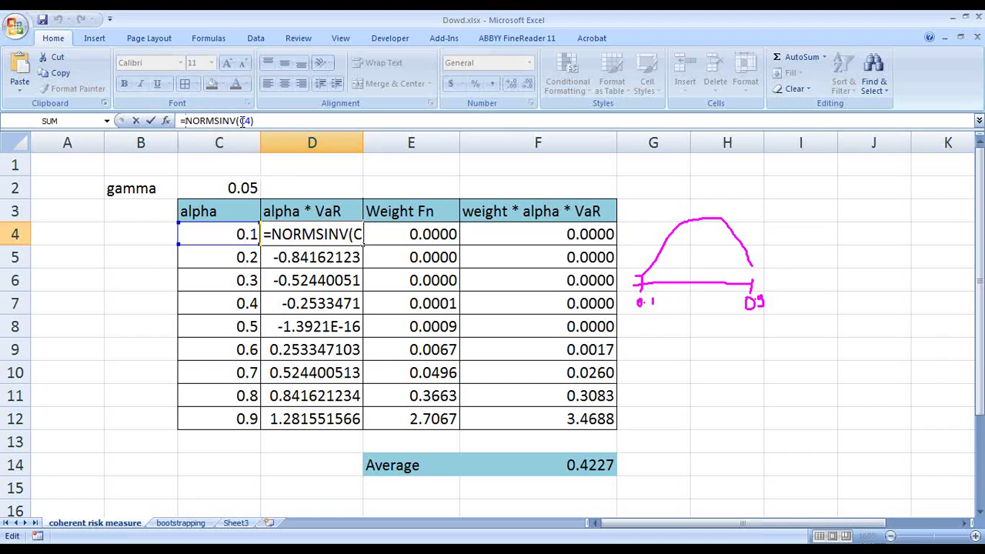
pyautogui.press('Return')
pyautogui.moveTo(363, 139); pyautogui.dragTo(399, 150)
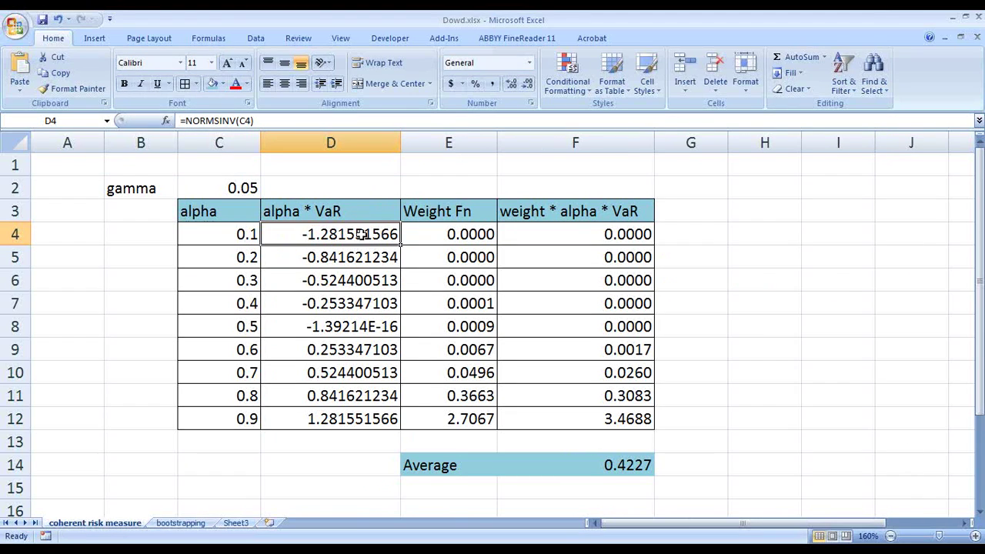
pyautogui.doubleClick(330, 234)
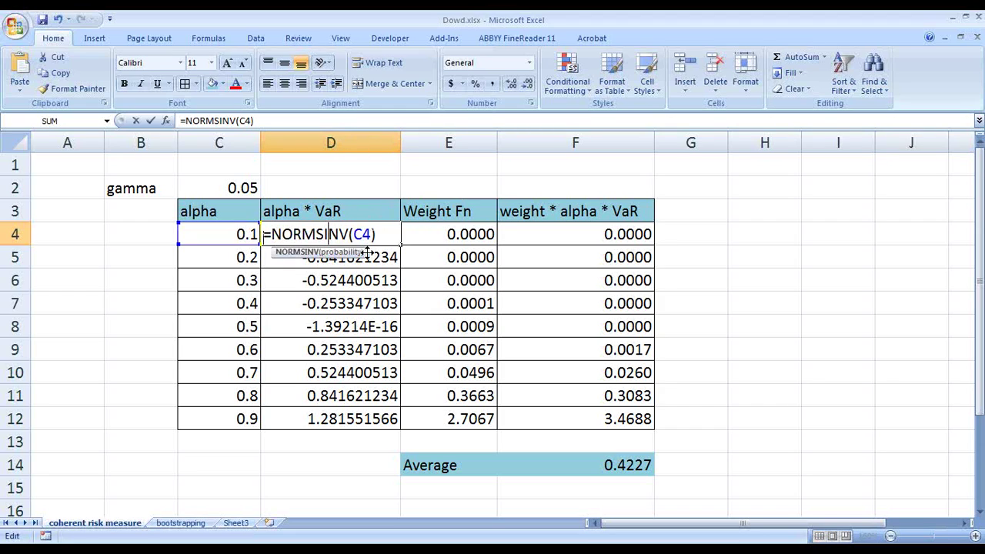
pyautogui.press('Escape')
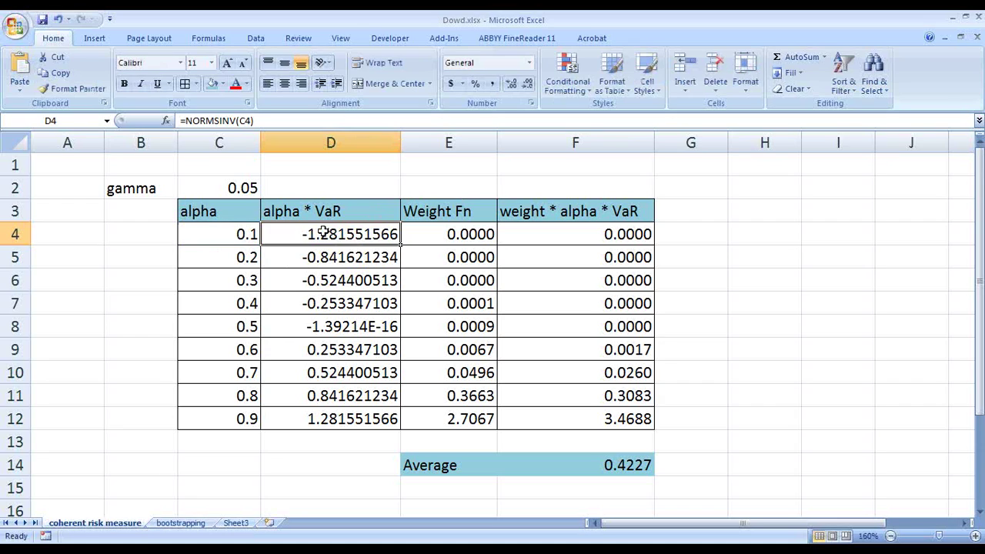
# - Copy the four-decimal number format of Weight Fn cell E8 to the alpha * VaR cell D8 with Format Painter
pyautogui.click(246, 326)
pyautogui.click(344, 327)
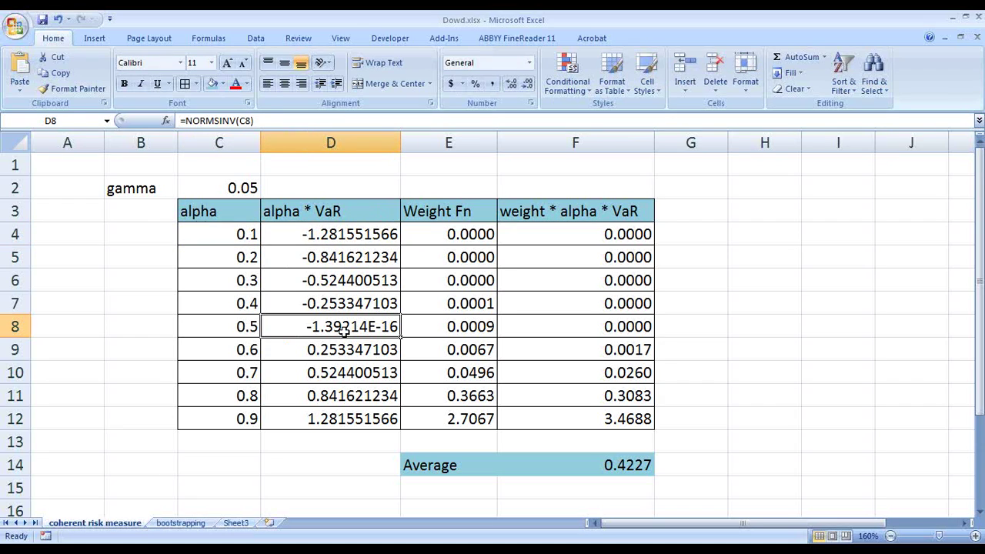
pyautogui.click(484, 324)
pyautogui.click(73, 88)
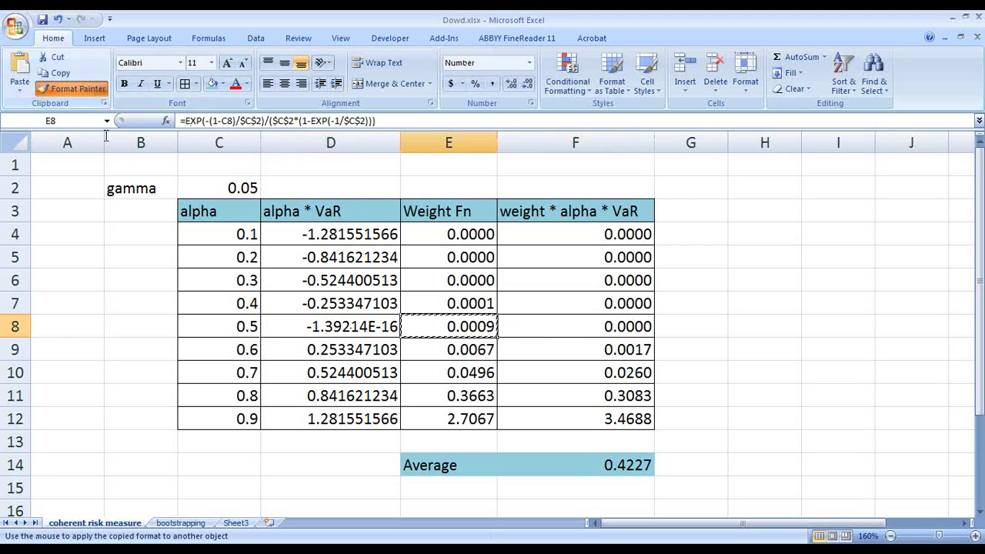
pyautogui.click(341, 328)
pyautogui.click(329, 419)
pyautogui.click(340, 329)
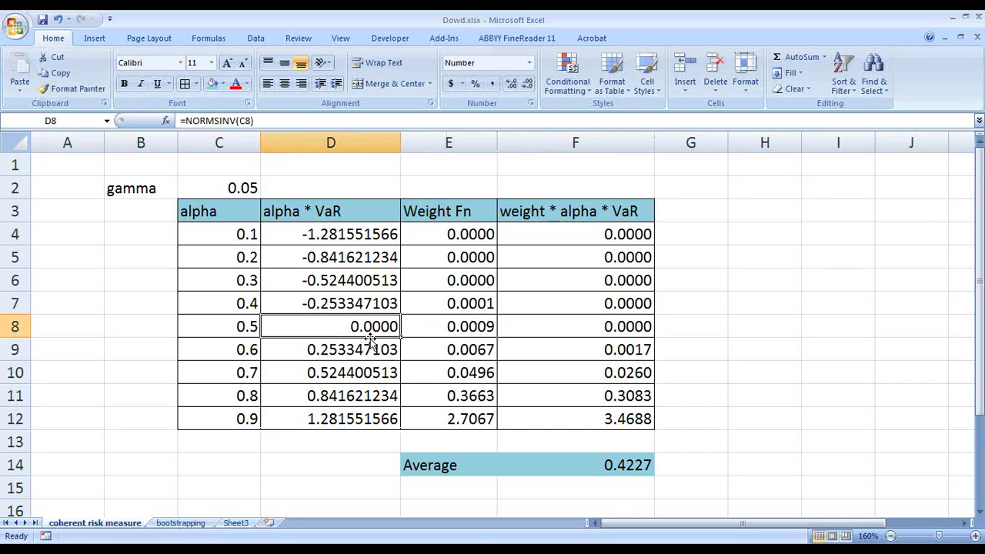
# - Examine the alpha * VaR values in D4:D12 and the gamma and alpha references in the weight formula in E4
pyautogui.moveTo(377, 242); pyautogui.dragTo(370, 299)
pyautogui.click(362, 373)
pyautogui.moveTo(353, 237); pyautogui.dragTo(358, 418)
pyautogui.click(359, 418)
pyautogui.click(459, 238)
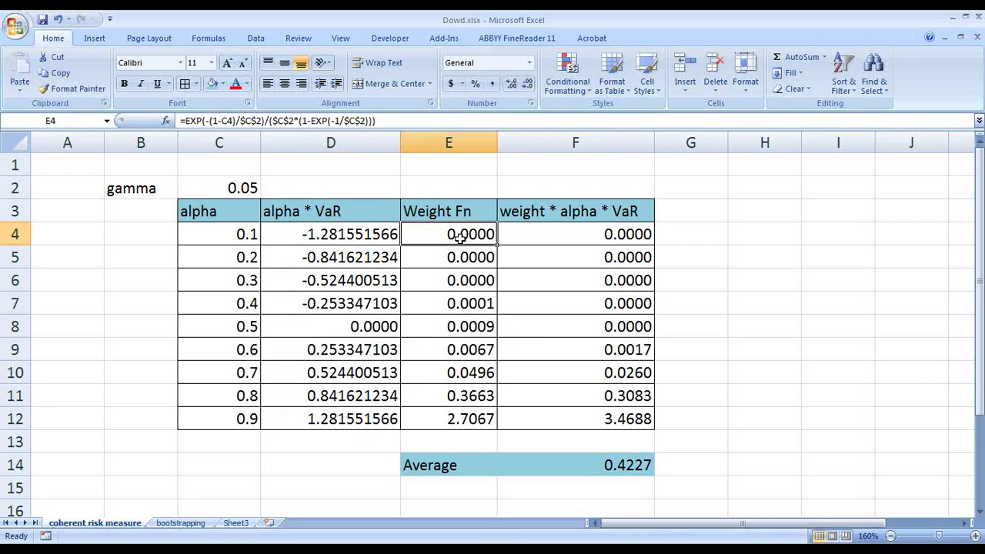
pyautogui.click(245, 187)
pyautogui.click(454, 235)
pyautogui.click(400, 123)
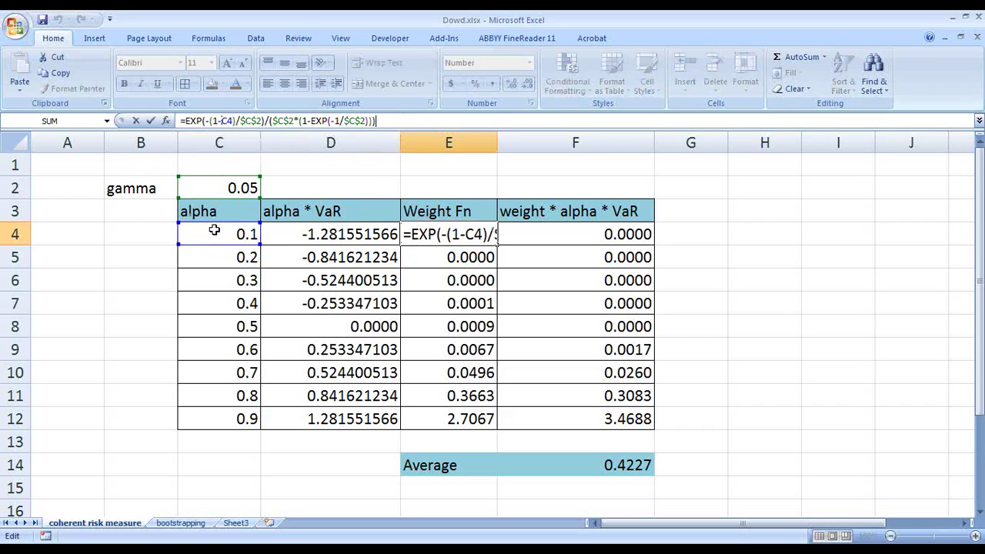
pyautogui.press('Escape')
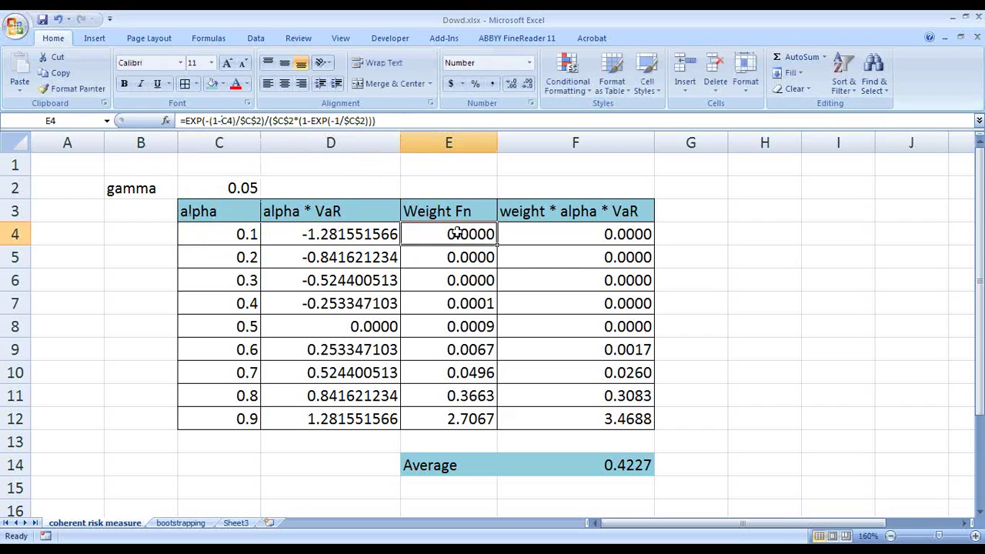
# - Examine the Weight Fn values down E4:E12 and the formula in E7
pyautogui.click(464, 257)
pyautogui.click(461, 236)
pyautogui.click(453, 254)
pyautogui.click(455, 299)
pyautogui.click(455, 331)
pyautogui.click(454, 302)
pyautogui.doubleClick(465, 300)
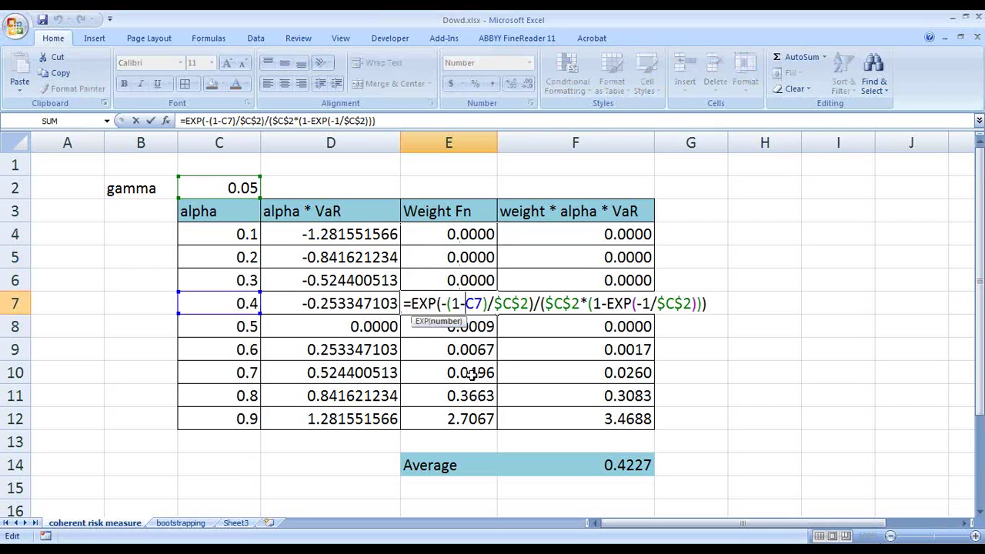
pyautogui.press('Escape')
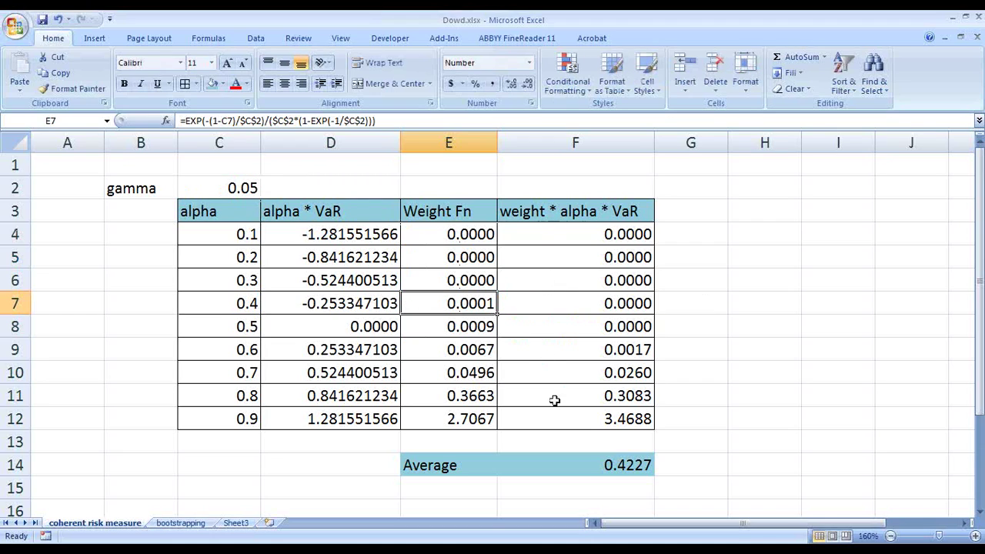
pyautogui.moveTo(470, 237); pyautogui.dragTo(462, 409)
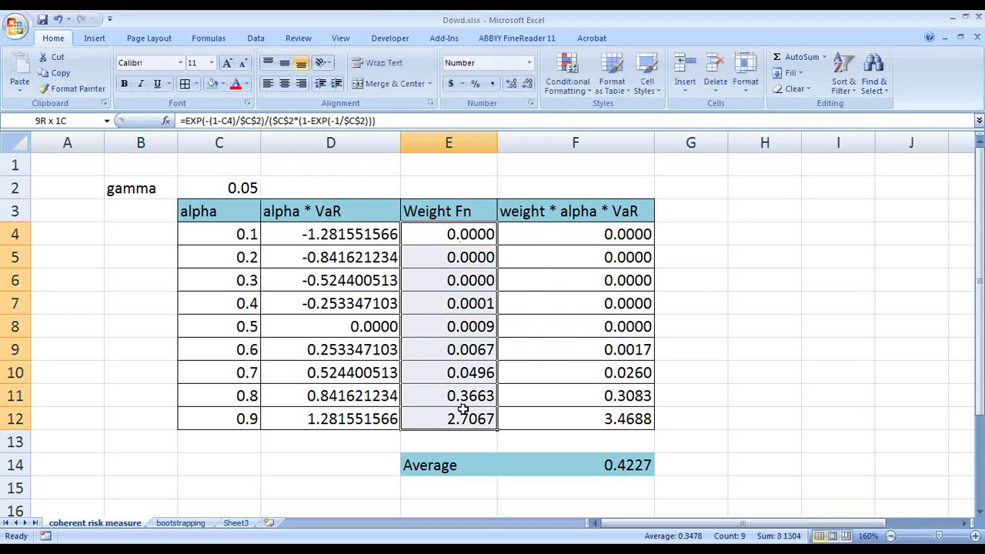
pyautogui.click(460, 441)
# - Examine how the weight * alpha * VaR column in F4:F12 multiplies the values of columns D and E
pyautogui.moveTo(597, 234); pyautogui.dragTo(593, 409)
pyautogui.press('Right')
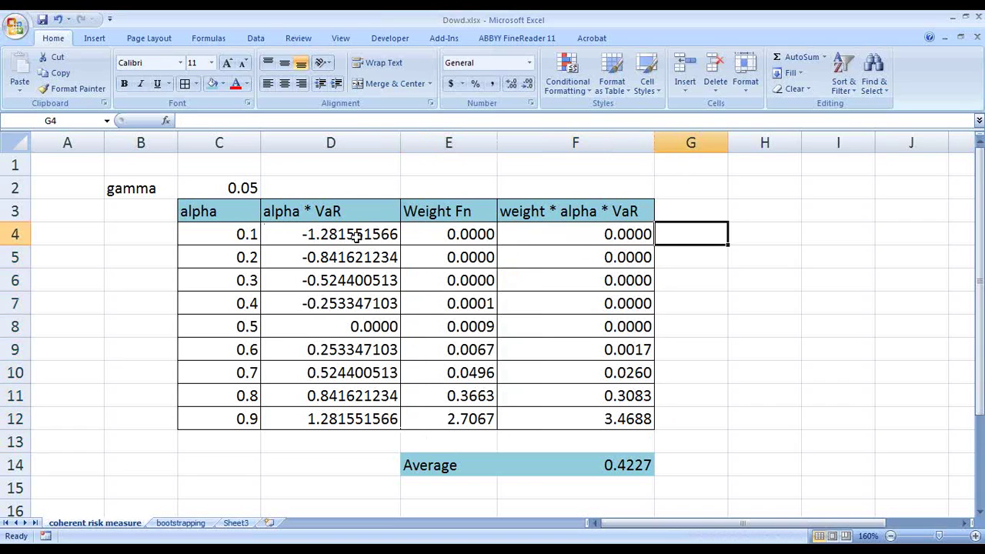
pyautogui.click(469, 233)
pyautogui.click(326, 235)
pyautogui.moveTo(567, 233); pyautogui.dragTo(575, 395)
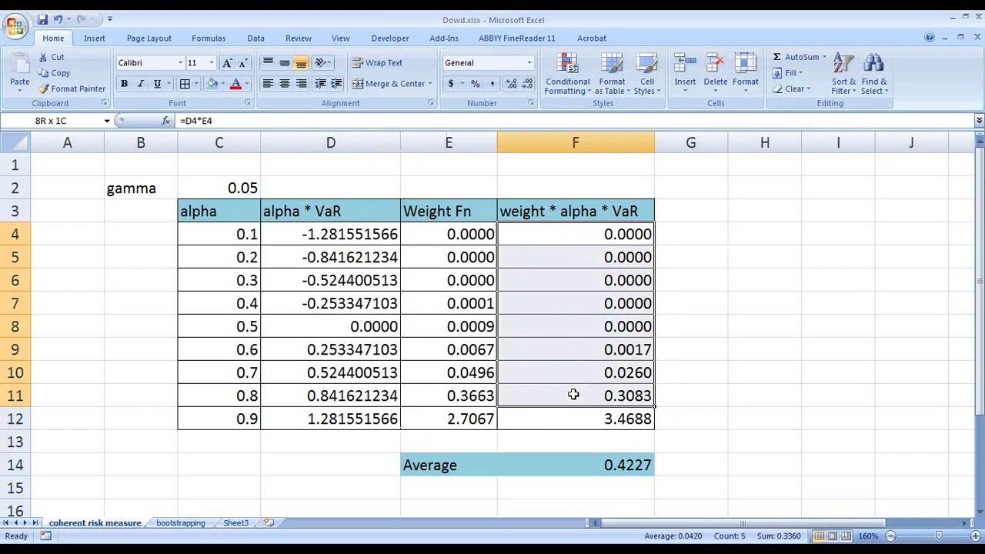
pyautogui.click(731, 351)
# - Examine the AVERAGE formula in F14 and the range of weighted values it covers
pyautogui.scroll(-2, 631, 365)
pyautogui.click(611, 326)
pyautogui.scroll(2, 610, 327)
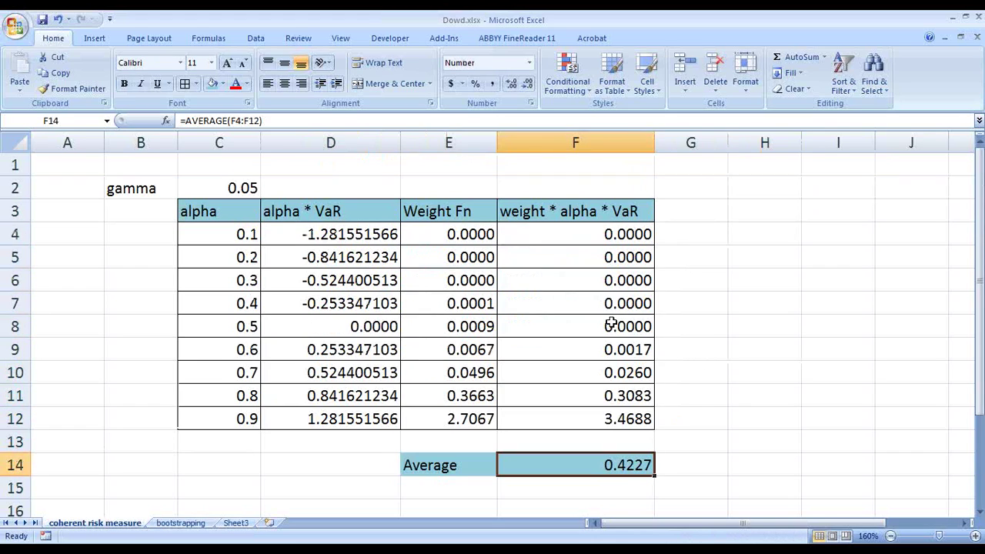
pyautogui.click(608, 420)
pyautogui.doubleClick(620, 460)
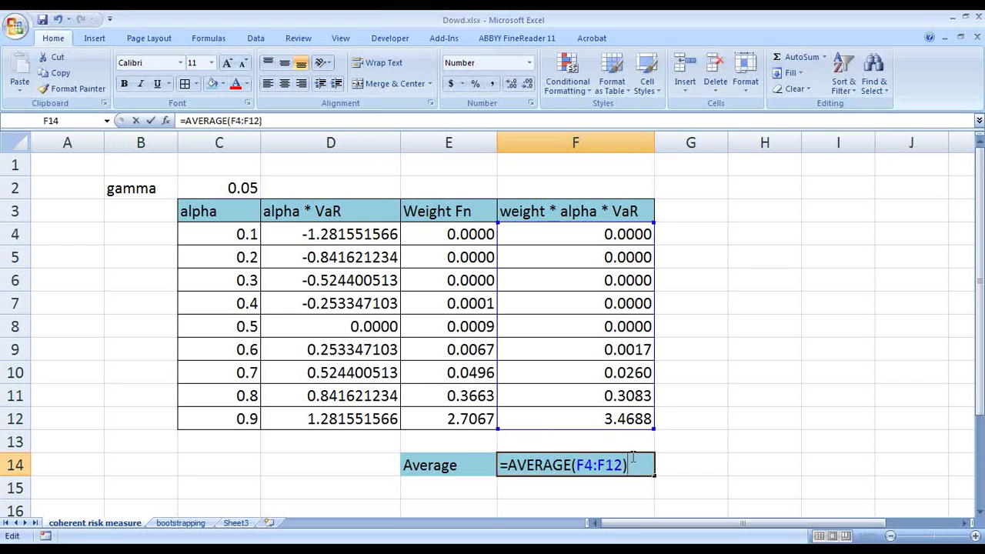
pyautogui.press('Escape')
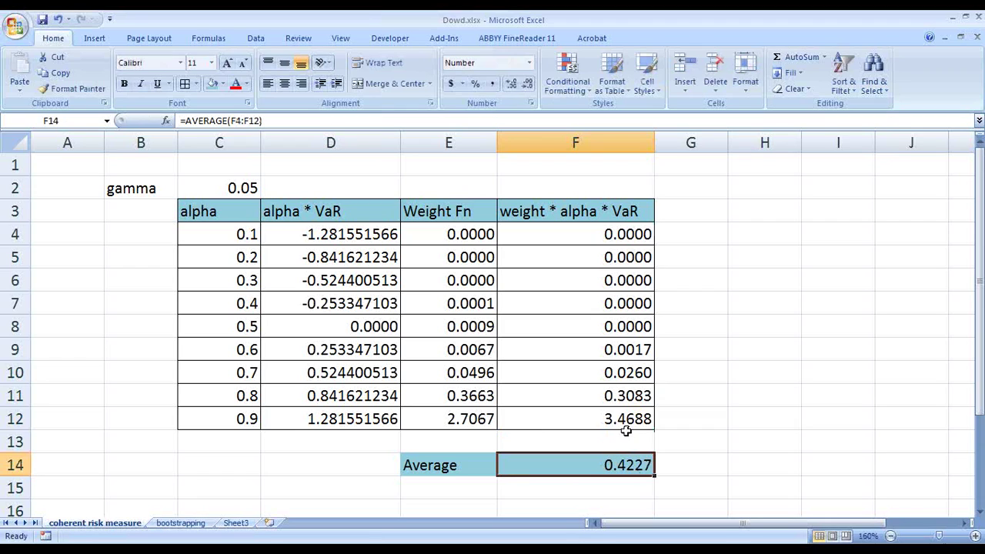
pyautogui.scroll(-1, 600, 404)
pyautogui.scroll(1, 605, 409)
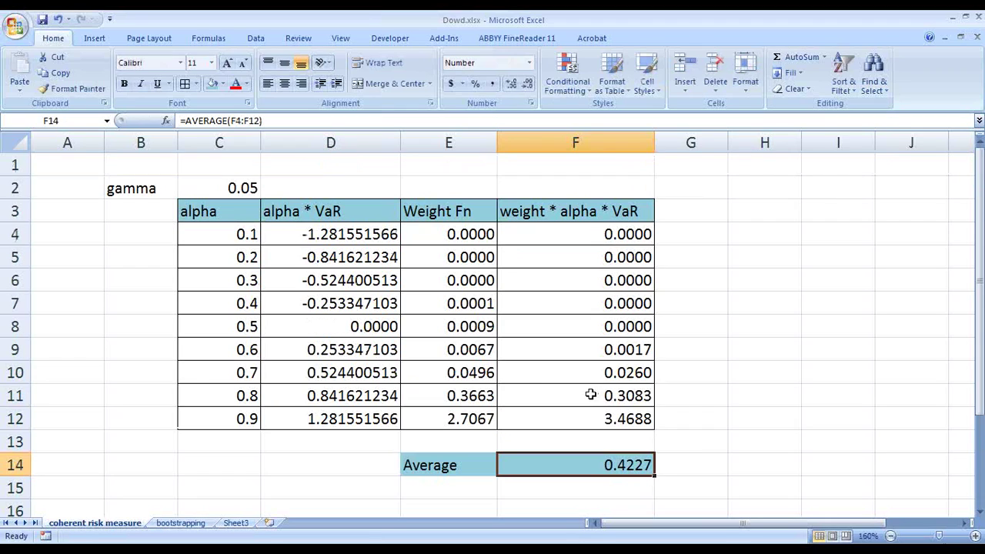
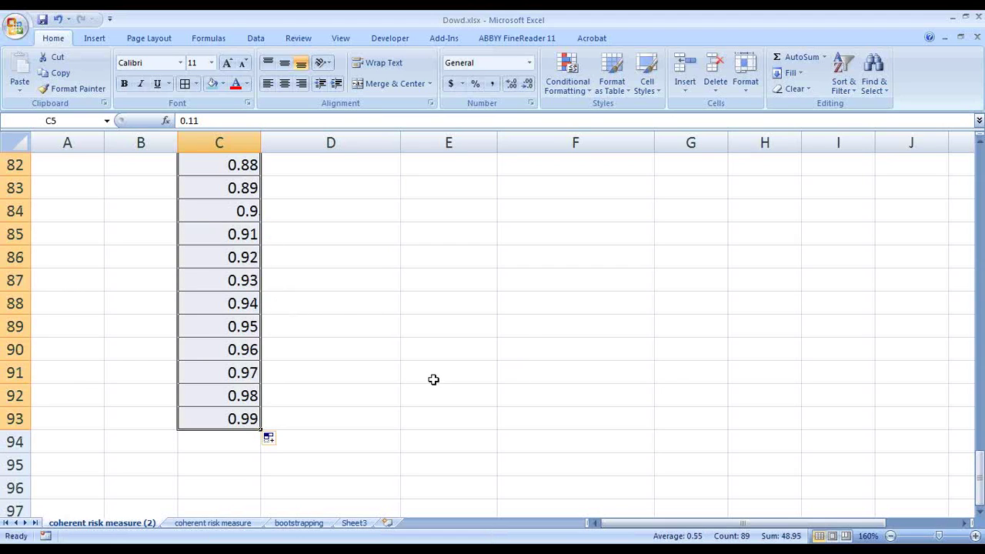
# - Fill the NORMSINV formula from D4 down to D93 on the coherent risk measure (2) sheet
pyautogui.scroll(20, 383, 341)
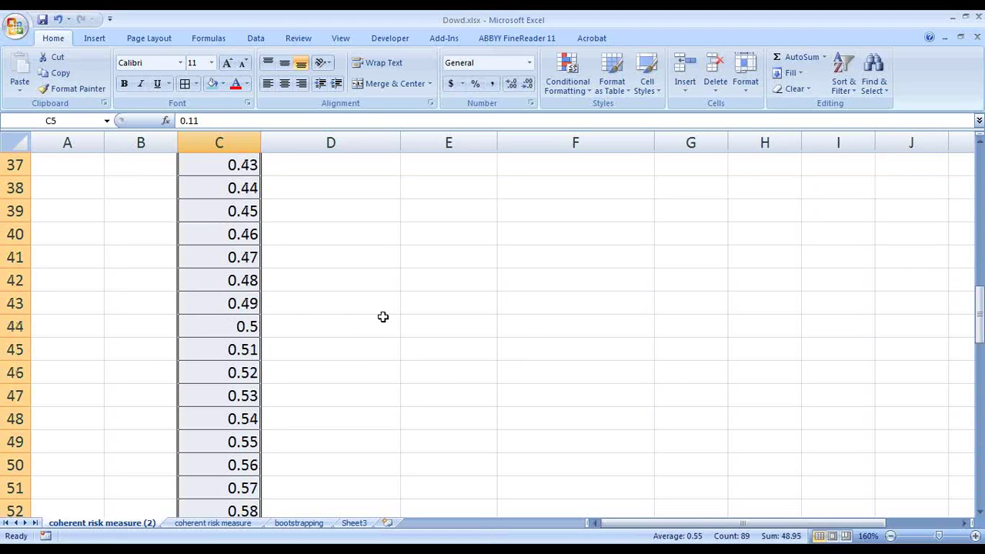
pyautogui.scroll(2, 382, 317)
pyautogui.moveTo(380, 231); pyautogui.dragTo(402, 466)
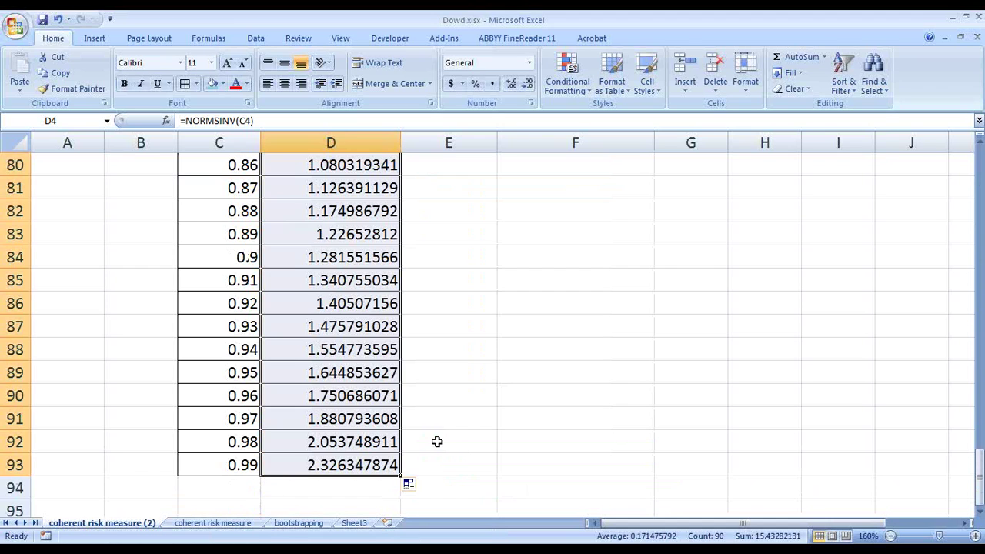
pyautogui.scroll(16, 437, 438)
pyautogui.scroll(10, 437, 438)
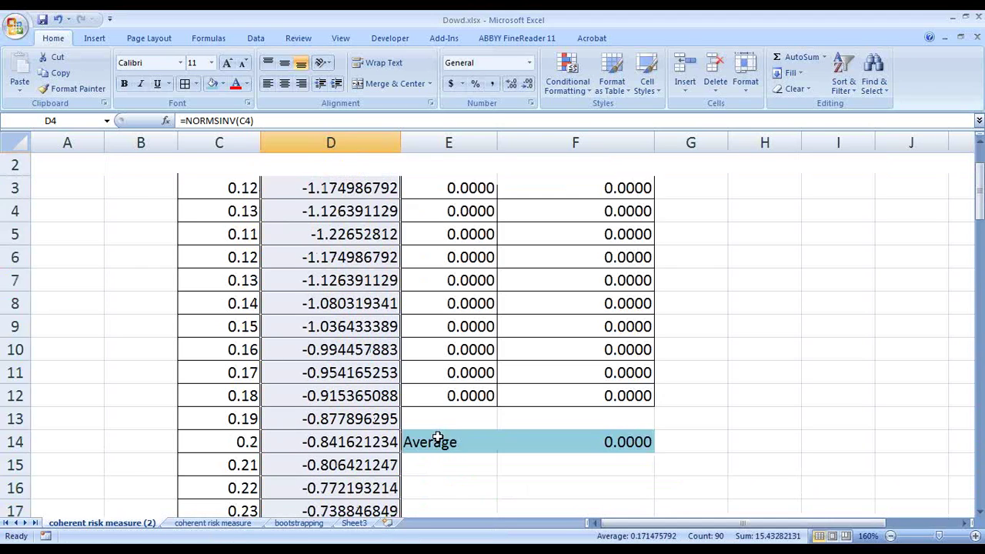
# - Fill the Weight Fn formula in E4 and the weight * alpha * VaR formula in F4 down to row 93
pyautogui.click(468, 235)
pyautogui.moveTo(497, 243); pyautogui.dragTo(494, 466)
pyautogui.scroll(11, 519, 398)
pyautogui.scroll(15, 522, 377)
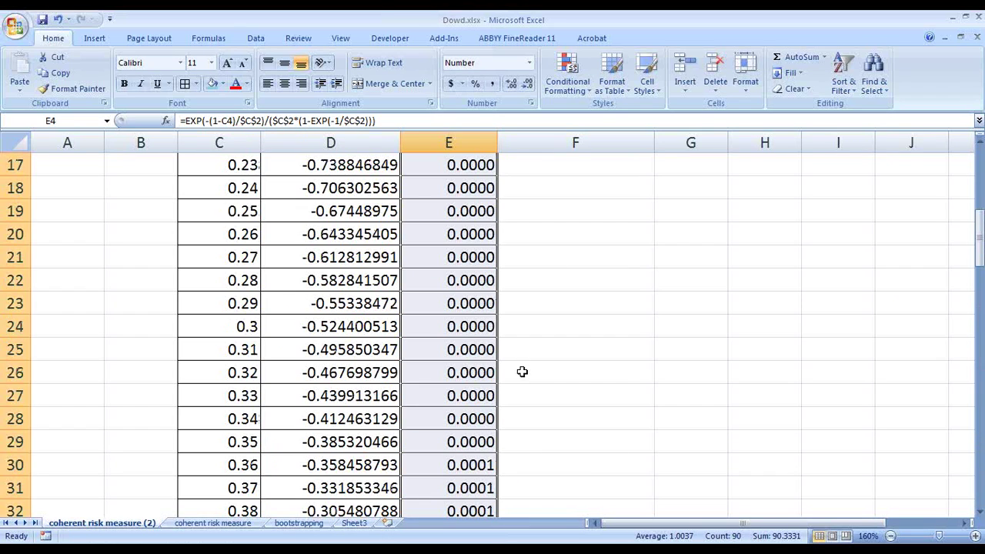
pyautogui.click(587, 234)
pyautogui.moveTo(654, 246); pyautogui.dragTo(639, 480)
pyautogui.scroll(-2, 612, 374)
# - Enter =AVERAGE(F4:F93) in F95 to average the weighted values
pyautogui.click(612, 374)
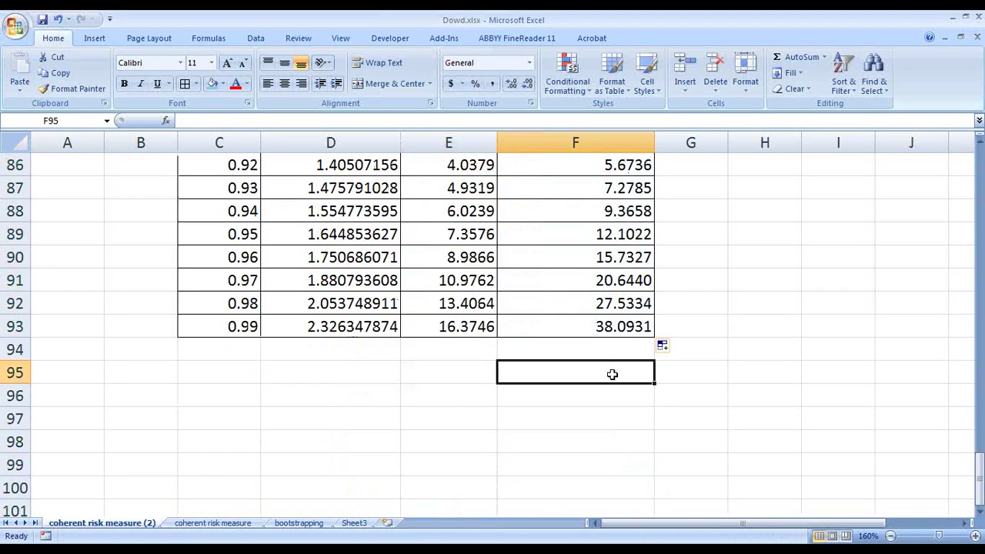
pyautogui.write('=avera')
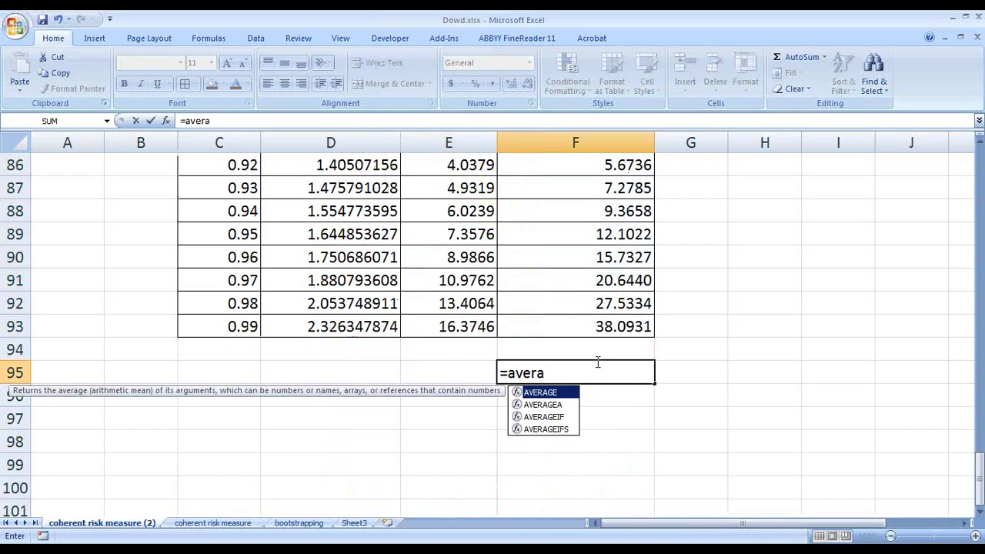
pyautogui.doubleClick(551, 395)
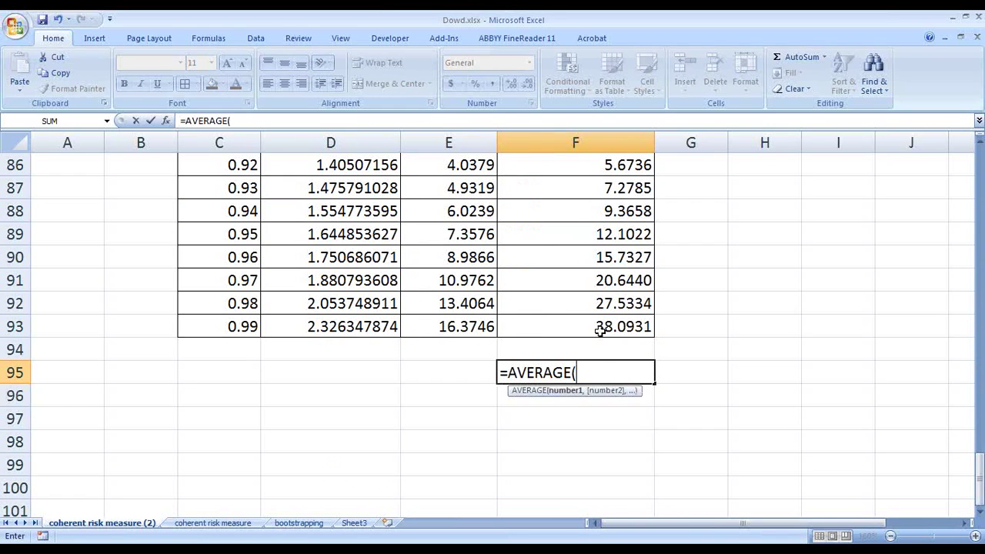
pyautogui.moveTo(574, 326); pyautogui.dragTo(587, 236)
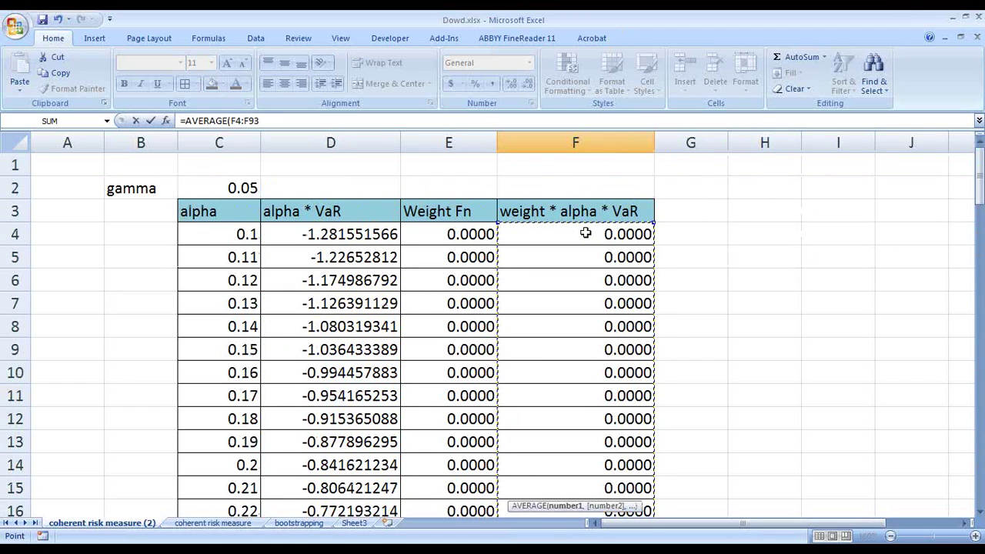
pyautogui.write(')')
pyautogui.press('Return')
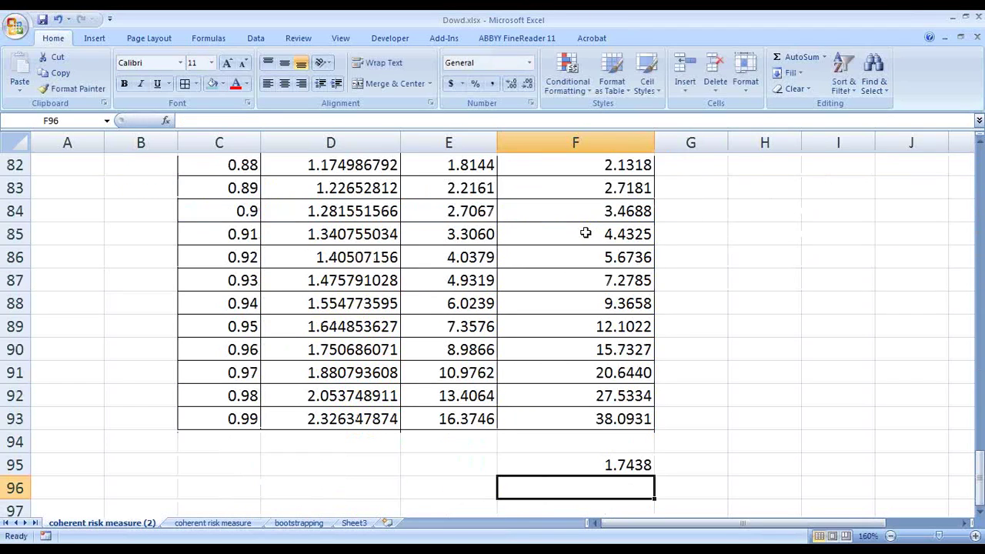
# - Compare the average in F95 with the average in F14 on the coherent risk measure sheet
pyautogui.click(636, 471)
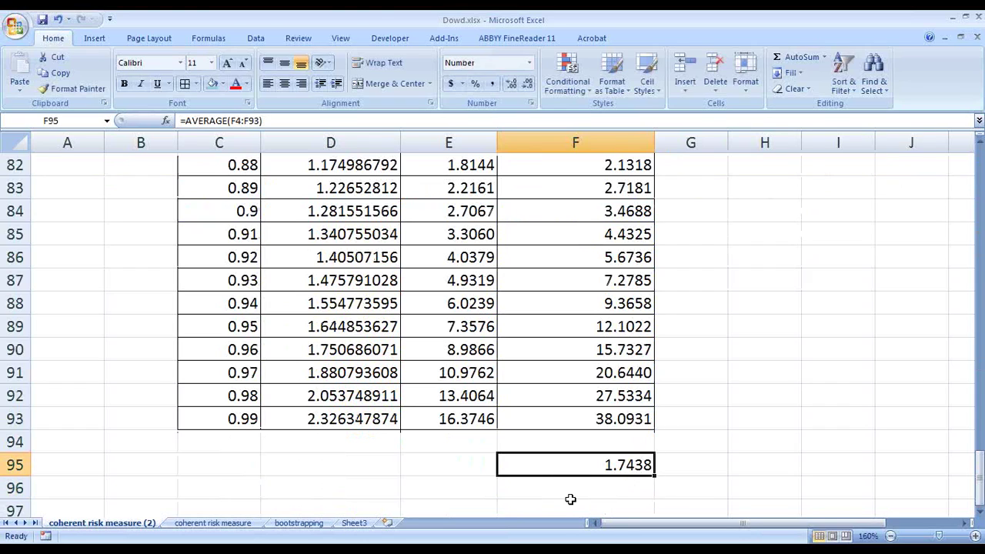
pyautogui.click(179, 525)
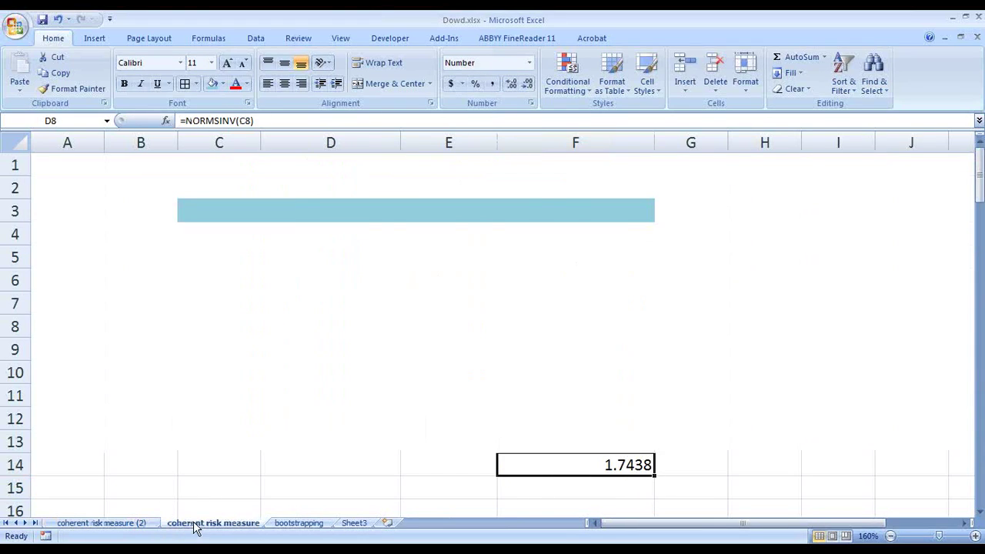
pyautogui.click(597, 466)
pyautogui.scroll(-2, 589, 465)
pyautogui.scroll(2, 242, 228)
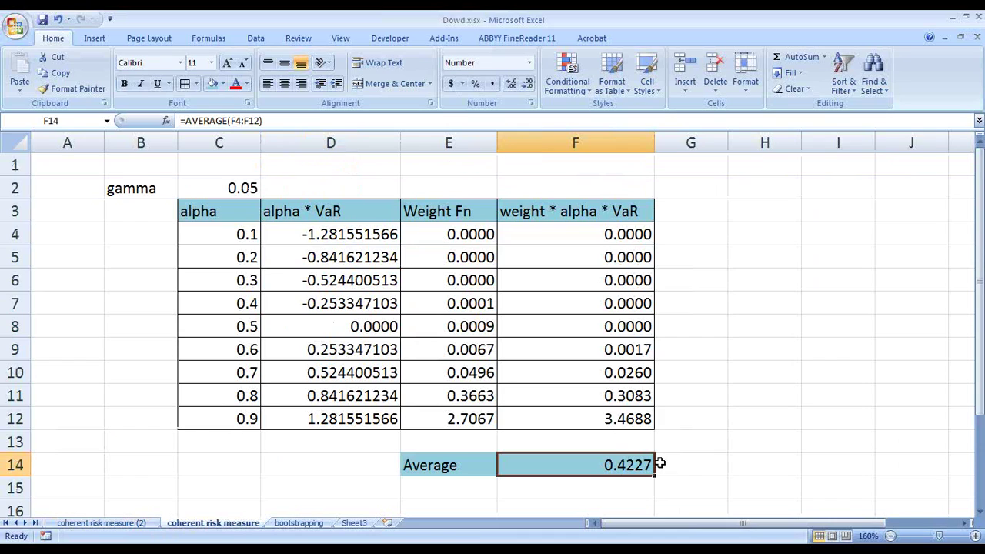
pyautogui.click(101, 524)
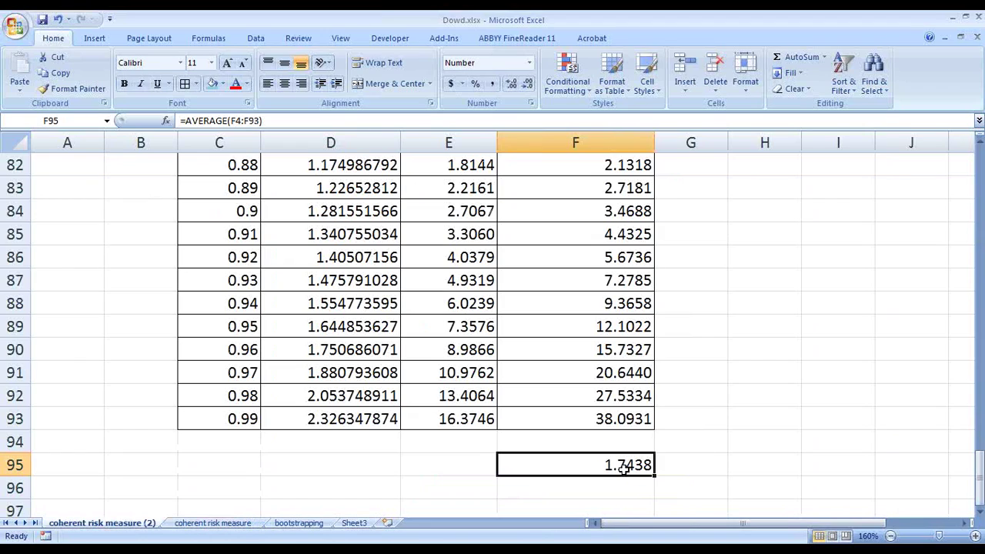
# - Set the first two alpha values to 0.01 in C4 and 0.02 in C5
pyautogui.scroll(20, 331, 326)
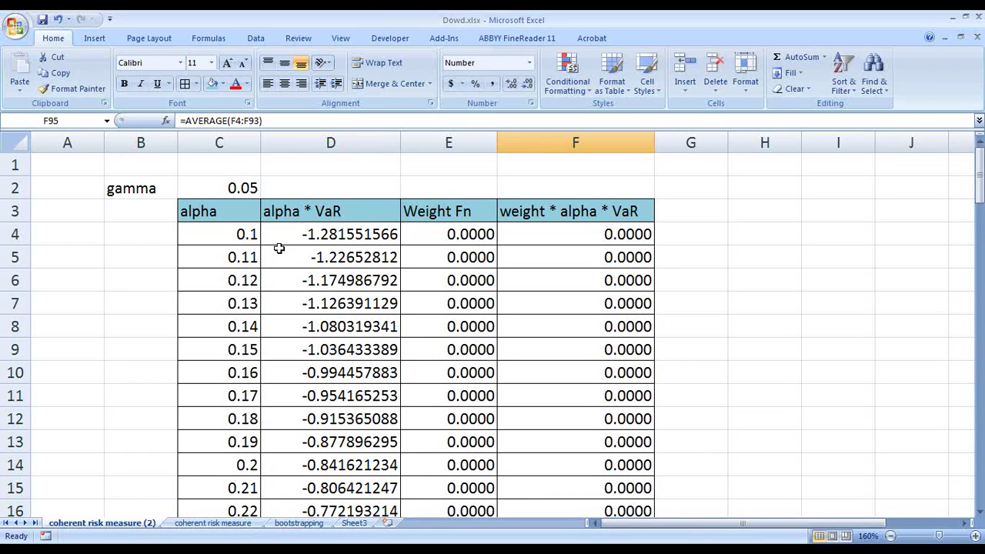
pyautogui.click(223, 231)
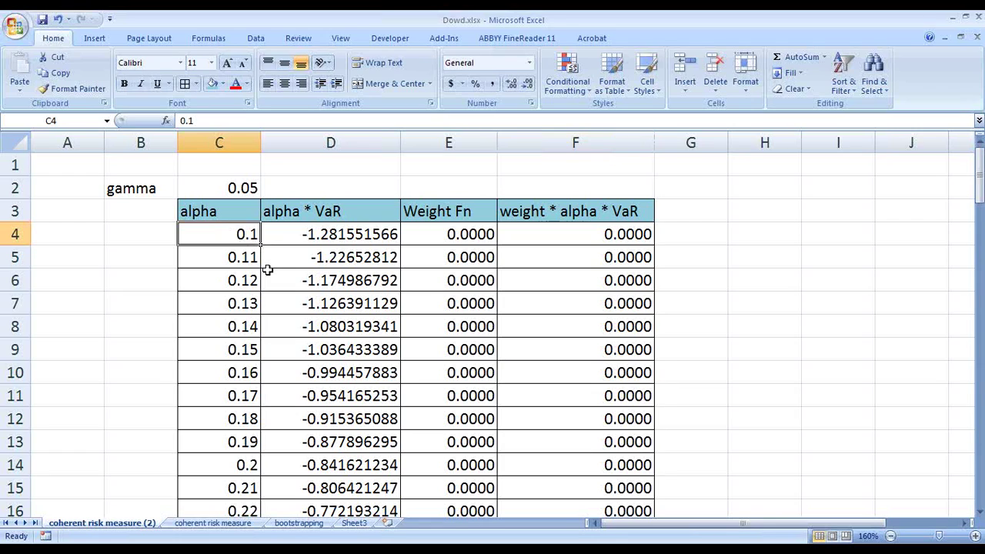
pyautogui.write('0.01')
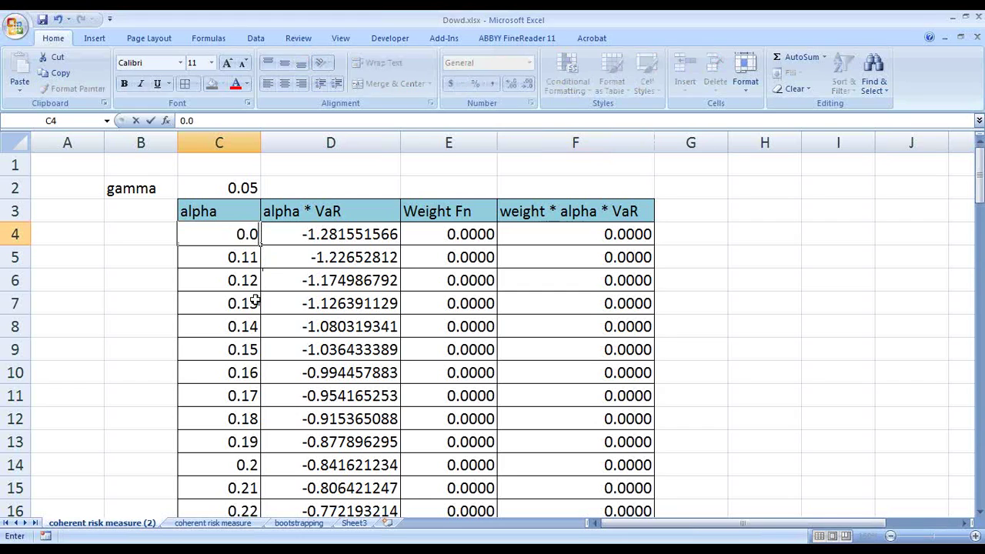
pyautogui.press('Return')
pyautogui.write('0.02\\')
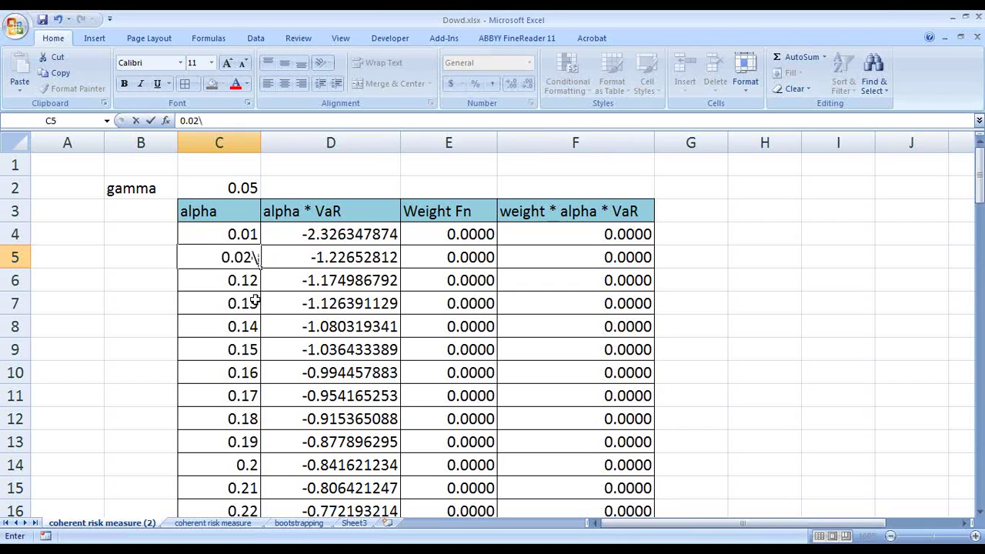
pyautogui.press('BackSpace')
pyautogui.press('Return')
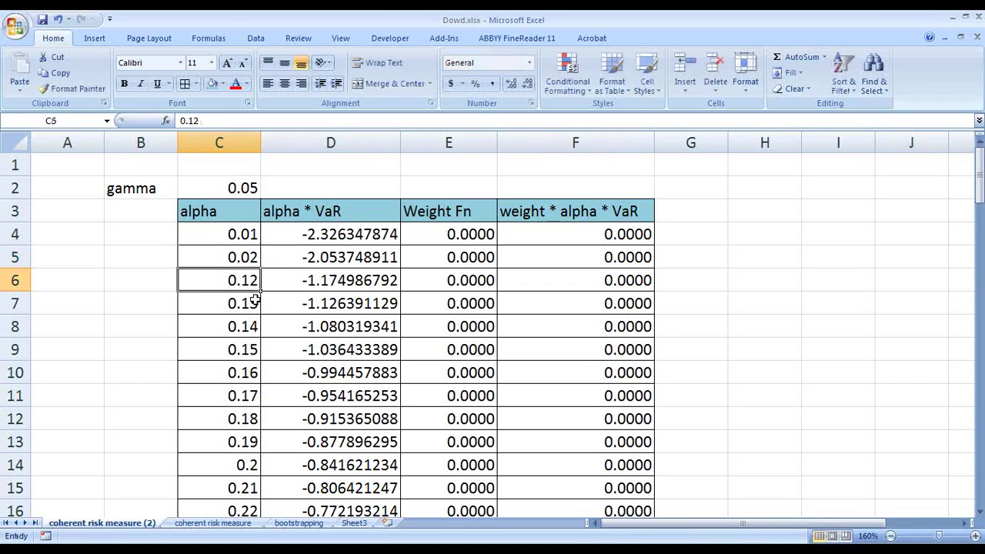
pyautogui.write('0')
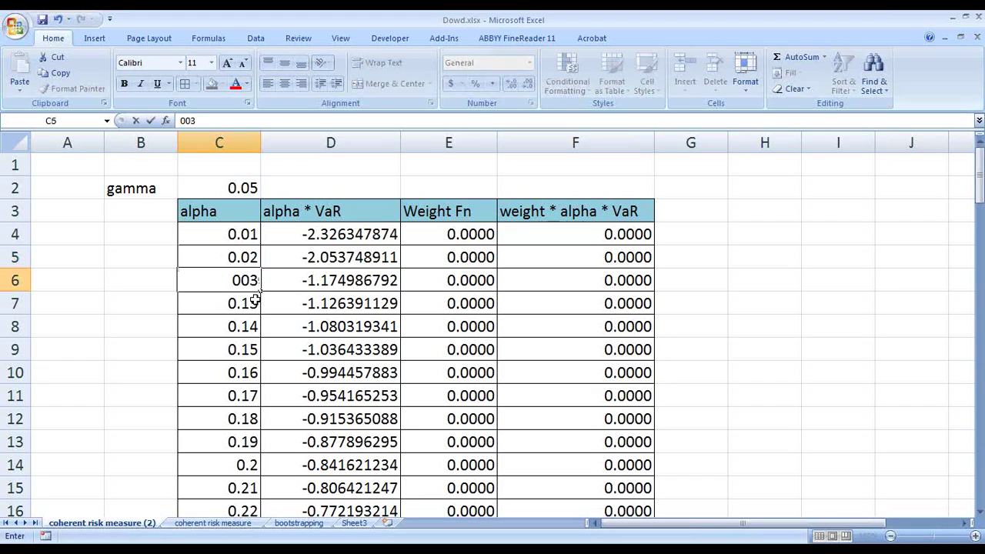
pyautogui.write('03')
pyautogui.press('Return')
pyautogui.hotkey('ctrl', 'z')
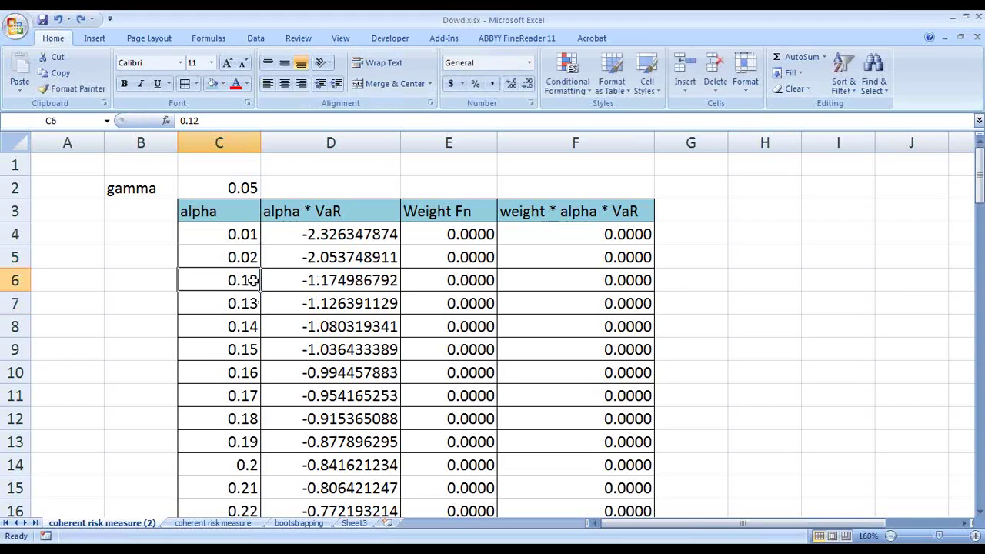
# - Set C6 to 0.03 and fill the alpha series from C4:C6 down to 0.99 in C102
pyautogui.write('0.03')
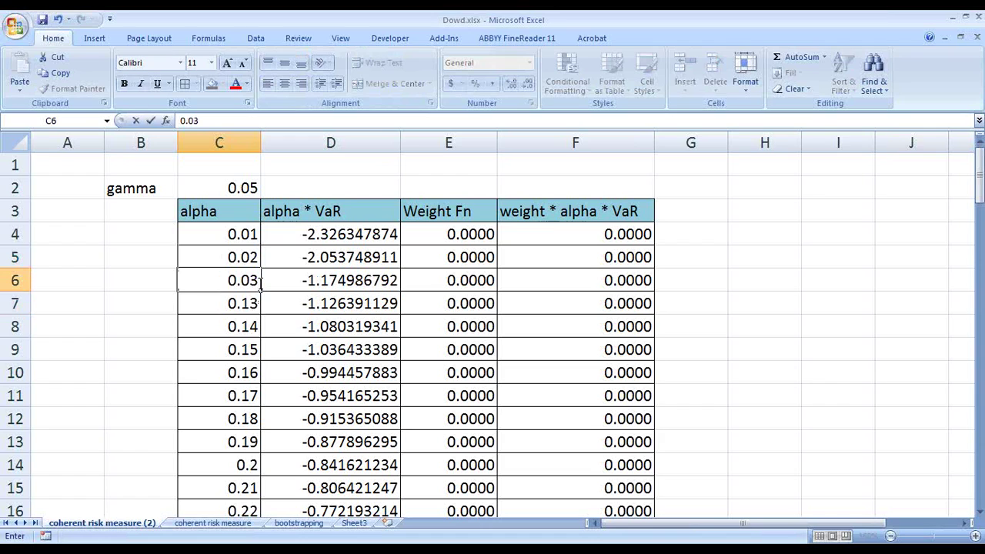
pyautogui.press('Return')
pyautogui.moveTo(237, 227); pyautogui.dragTo(231, 319)
pyautogui.scroll(20, 348, 330)
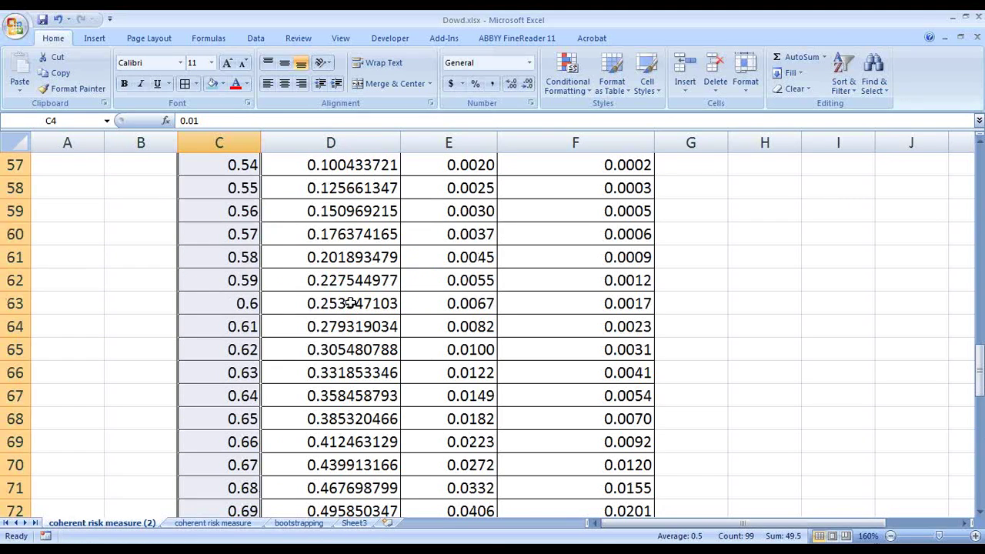
# - Fill the formulas in D4:F4 down through row 102 so every alpha value has its quantile, weight and product
pyautogui.moveTo(316, 236); pyautogui.dragTo(639, 237)
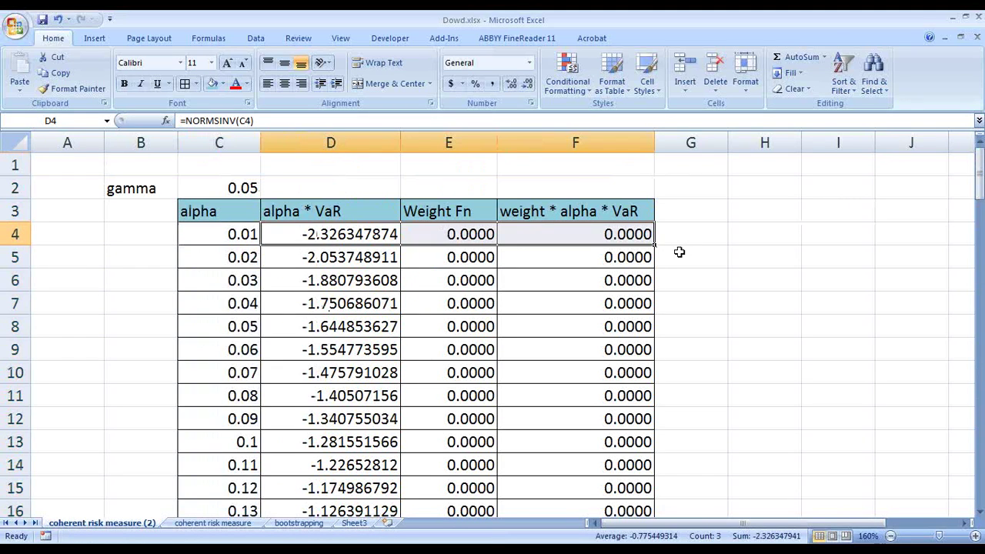
pyautogui.doubleClick(655, 243)
pyautogui.scroll(-14, 601, 343)
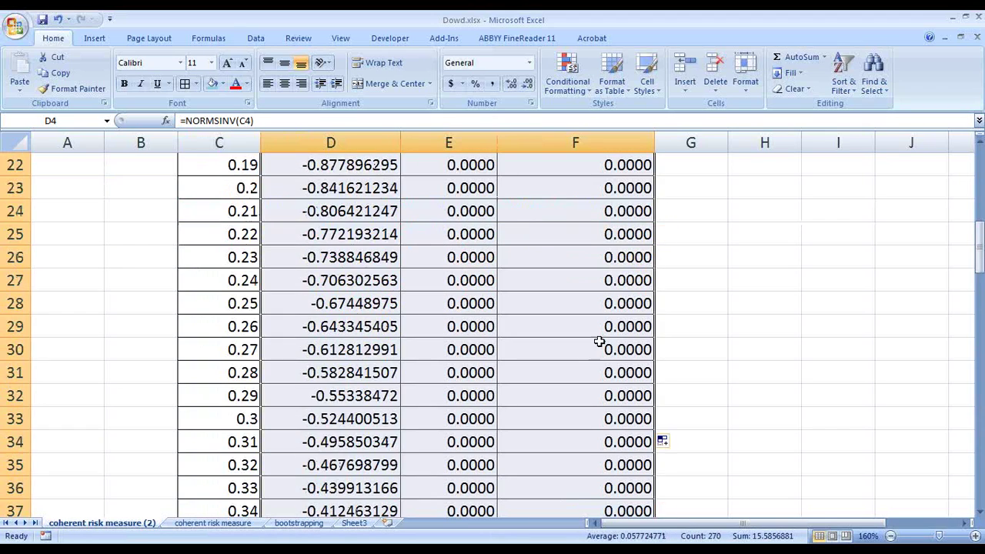
pyautogui.scroll(-17, 593, 340)
pyautogui.scroll(3, 639, 331)
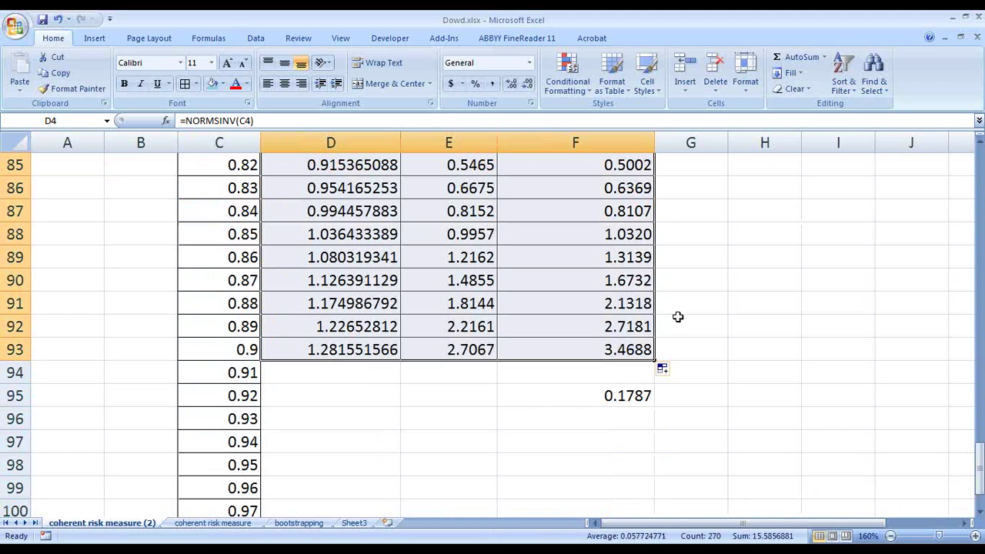
pyautogui.moveTo(656, 362); pyautogui.dragTo(624, 469)
pyautogui.click(642, 493)
pyautogui.scroll(-2, 669, 464)
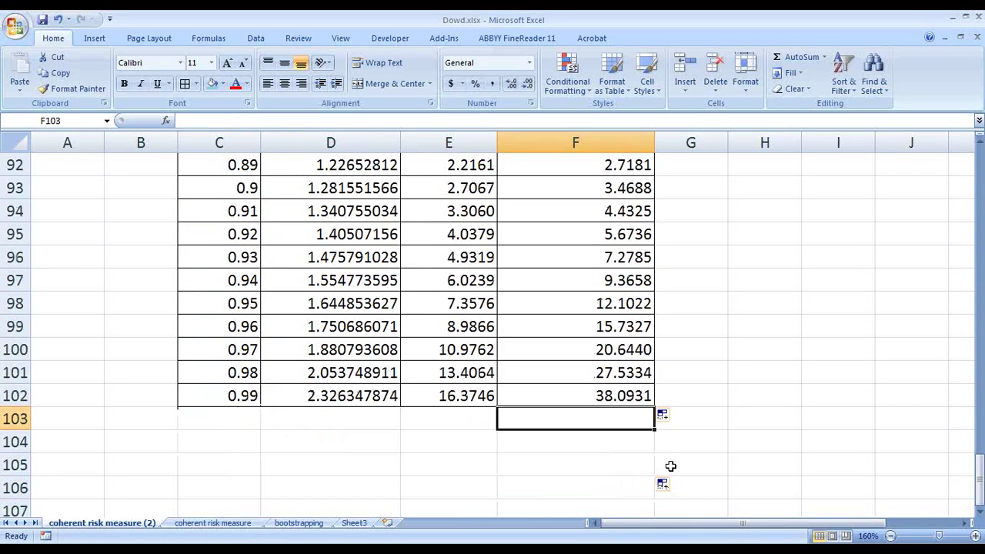
# - Enter =AVERAGE(F:F) in G104 to average all weighted values in column F
pyautogui.click(735, 372)
pyautogui.click(711, 364)
pyautogui.write('=a')
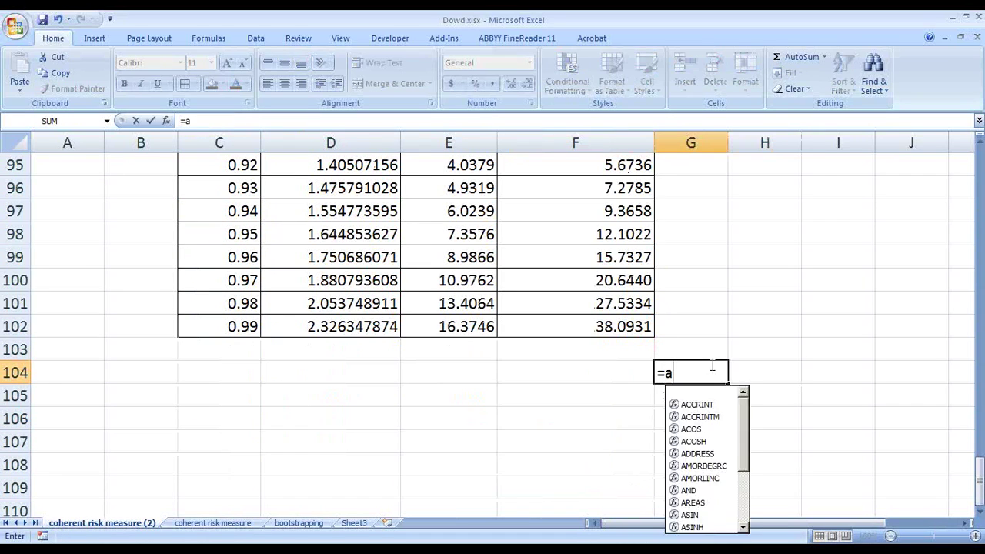
pyautogui.write('verage(c')
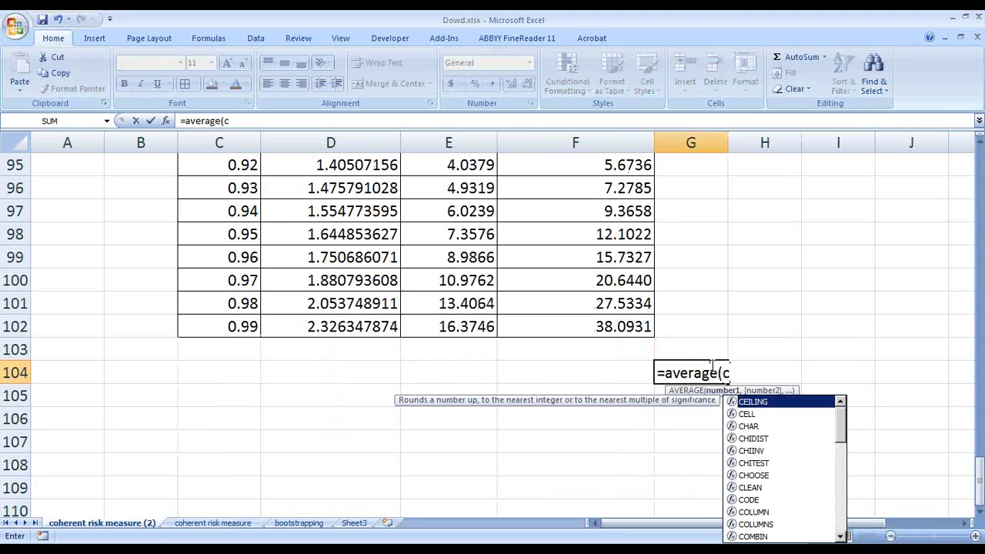
pyautogui.press('BackSpace')
pyautogui.write('f:')
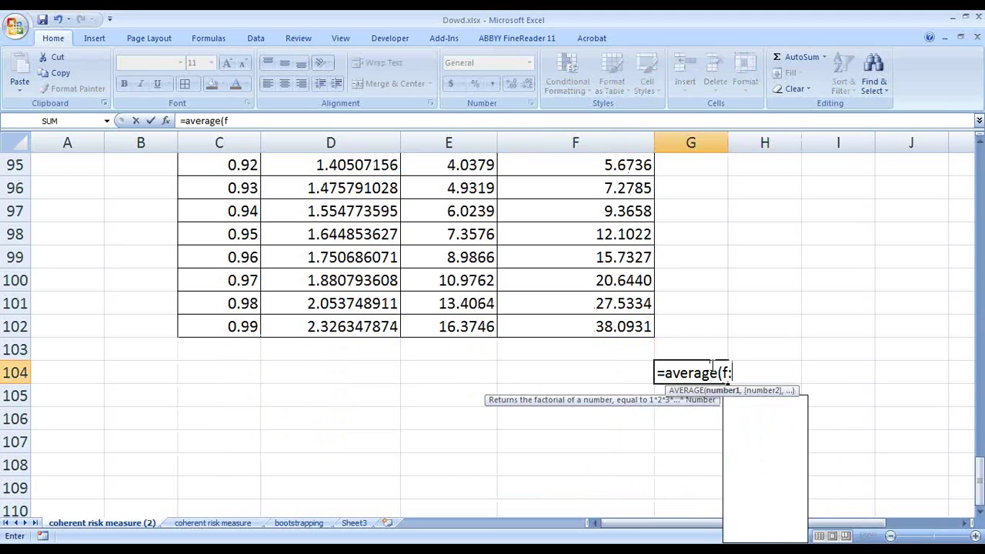
pyautogui.write('f)')
pyautogui.press('Return')
pyautogui.click(713, 367)
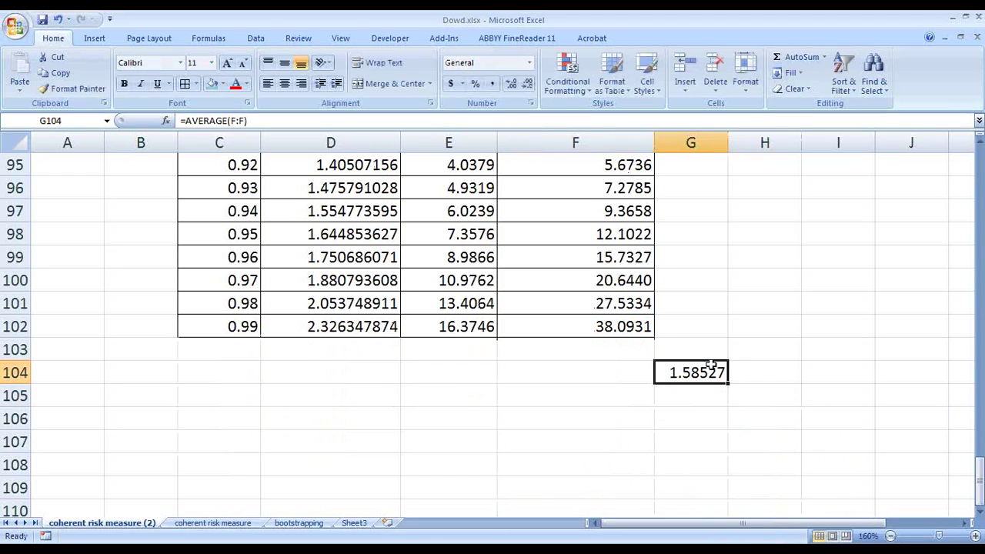
pyautogui.click(690, 413)
pyautogui.click(695, 379)
# - Switch to the slide show and, on the tail slices slide, circle "Refer to table 3.4", the 10 slices entry and its risk estimate in pen
pyautogui.hotkey('alt', 'Tab')
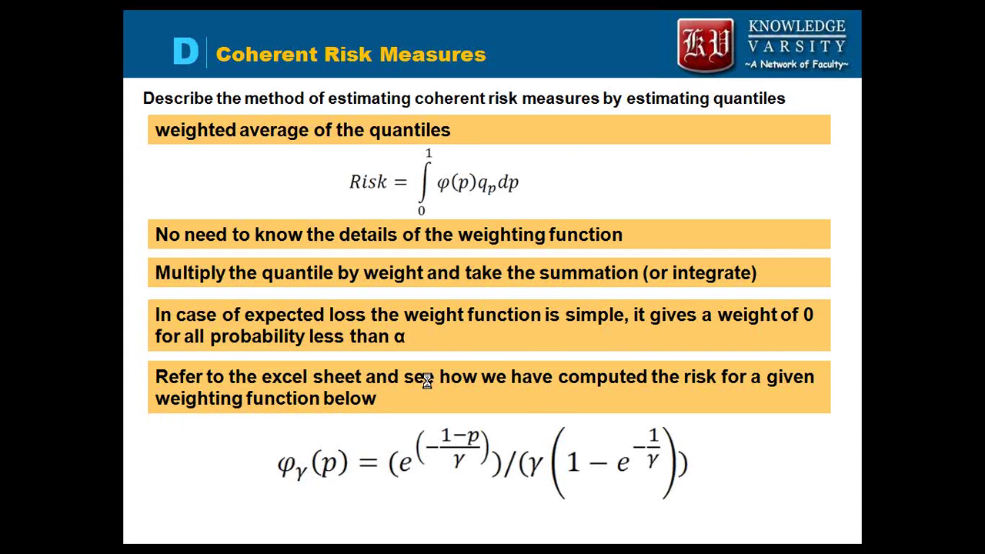
pyautogui.click(426, 380)
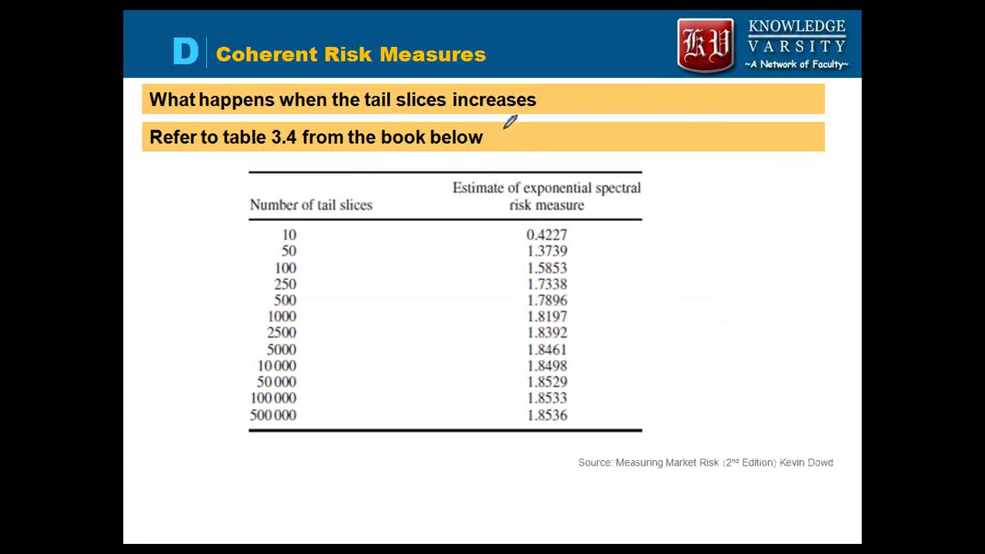
pyautogui.moveTo(289, 119)
pyautogui.mouseDown()
pyautogui.moveTo(140, 121)
pyautogui.moveTo(173, 167)
pyautogui.mouseUp()
pyautogui.moveTo(240, 165)
pyautogui.mouseDown()
pyautogui.moveTo(307, 120)
pyautogui.moveTo(287, 117)
pyautogui.mouseUp()
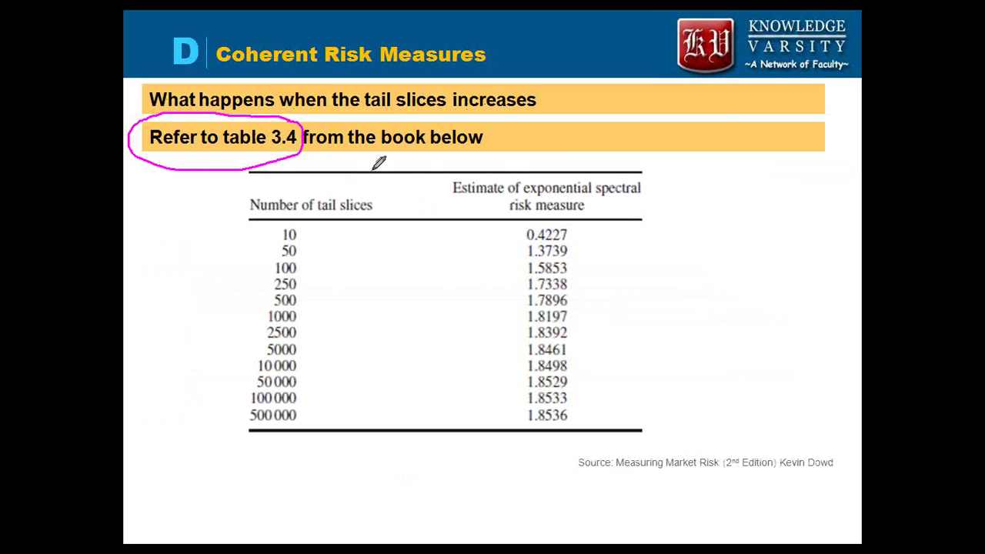
pyautogui.moveTo(306, 225)
pyautogui.mouseDown()
pyautogui.moveTo(277, 230)
pyautogui.moveTo(304, 236)
pyautogui.moveTo(306, 226)
pyautogui.mouseUp()
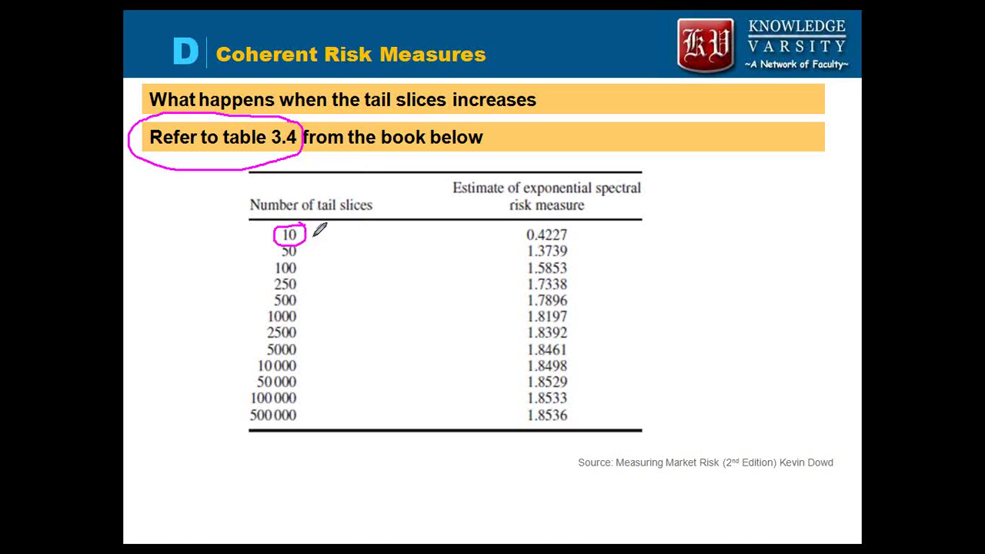
pyautogui.moveTo(587, 225)
pyautogui.mouseDown()
pyautogui.moveTo(527, 220)
pyautogui.moveTo(531, 240)
pyautogui.moveTo(574, 242)
pyautogui.moveTo(589, 224)
pyautogui.mouseUp()
# - Switch back to the workbook and examine the average and the alpha values C4:C12 on the coherent risk measure sheet
pyautogui.hotkey('alt', 'Tab')
pyautogui.hotkey('alt', 'Tab')
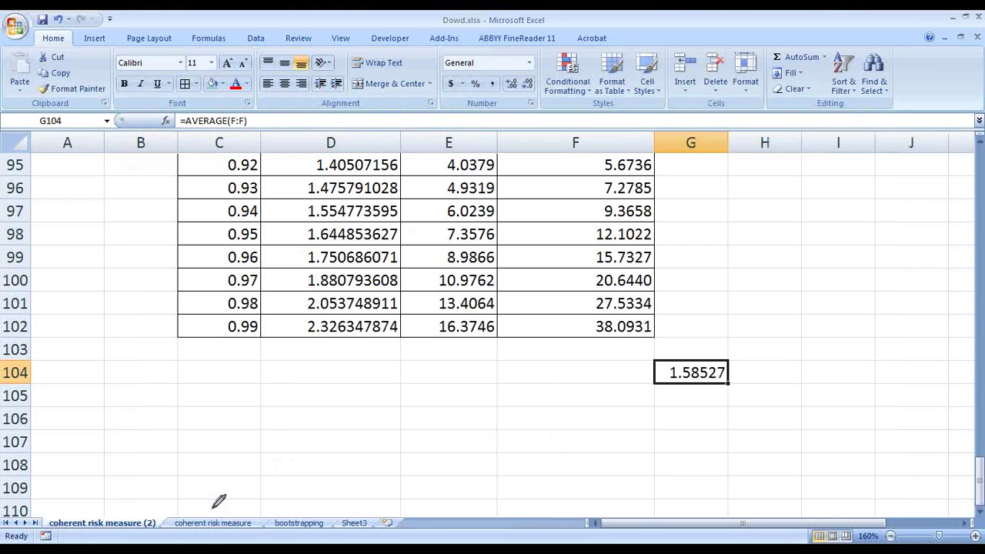
pyautogui.click(212, 526)
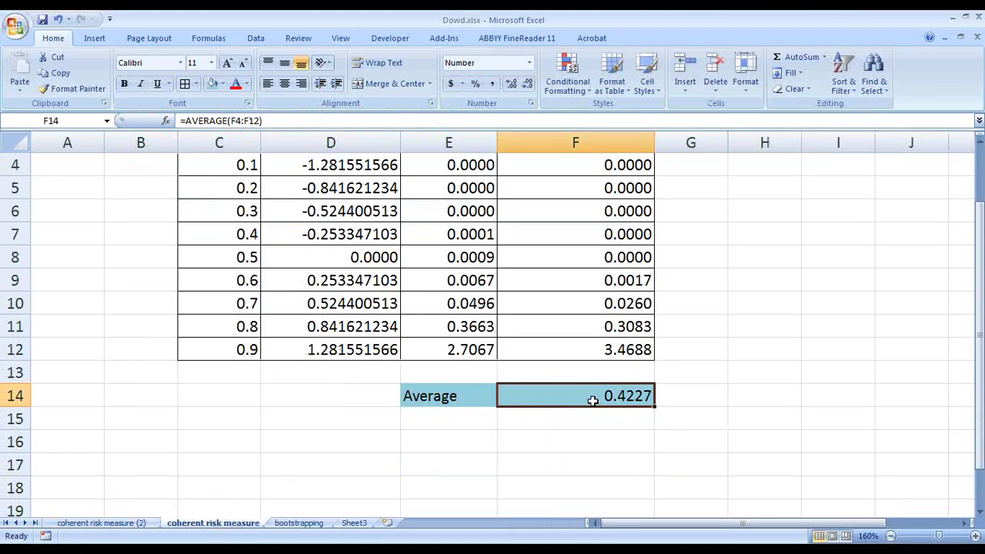
pyautogui.moveTo(234, 236); pyautogui.dragTo(202, 423)
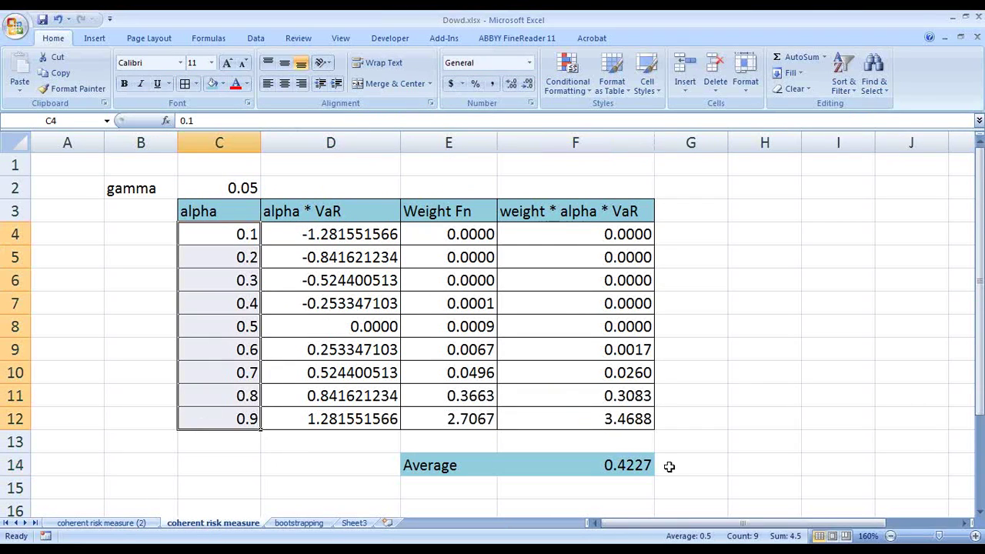